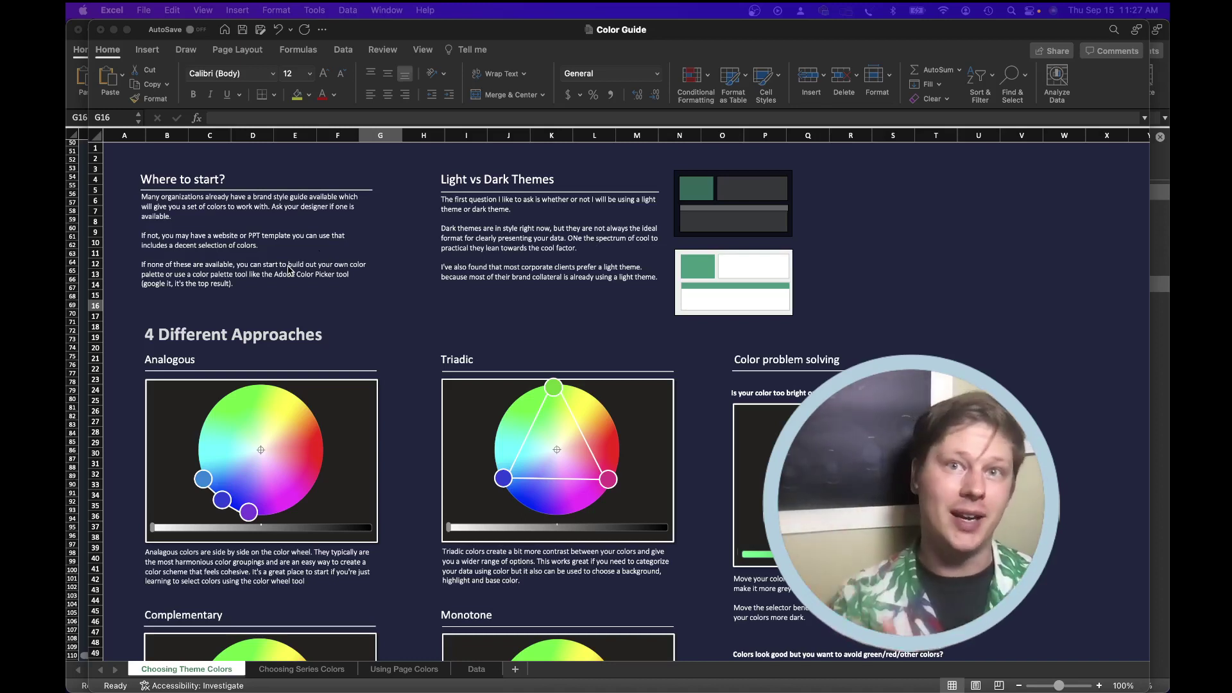
Inspect the Light vs Dark Themes and Where to start? text boxes, then deselect them to cell R7
{"action": "left_click", "coordinate": [462, 268]}
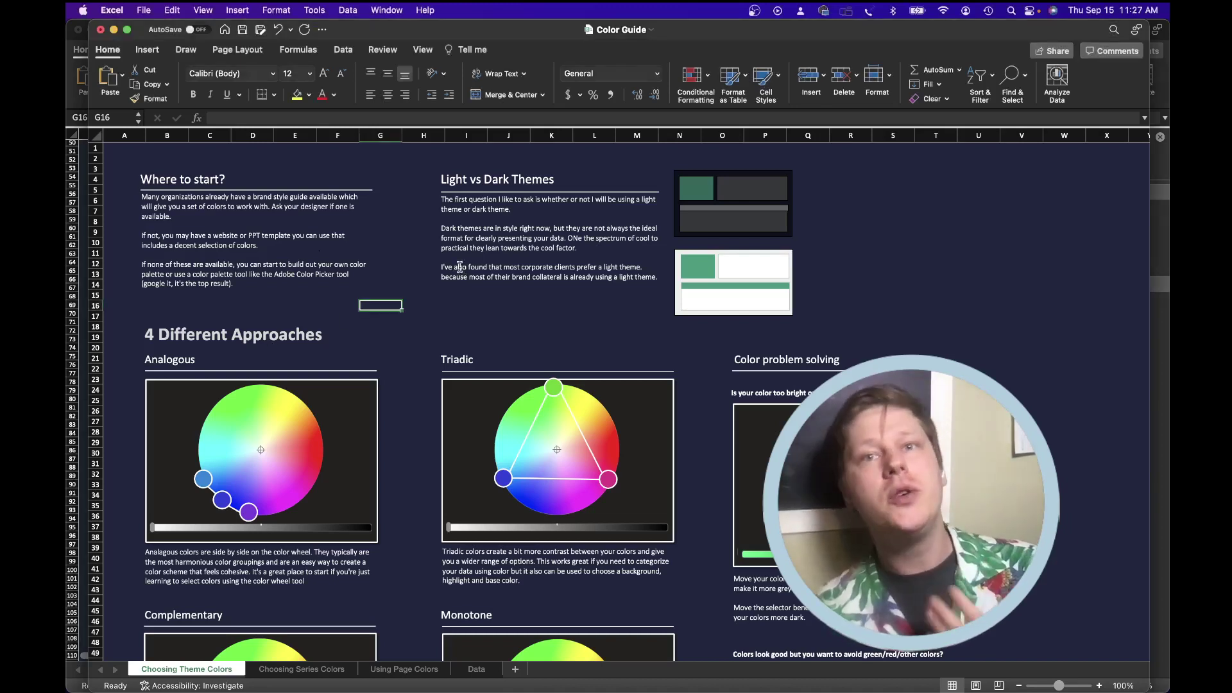
{"action": "left_click", "coordinate": [461, 267]}
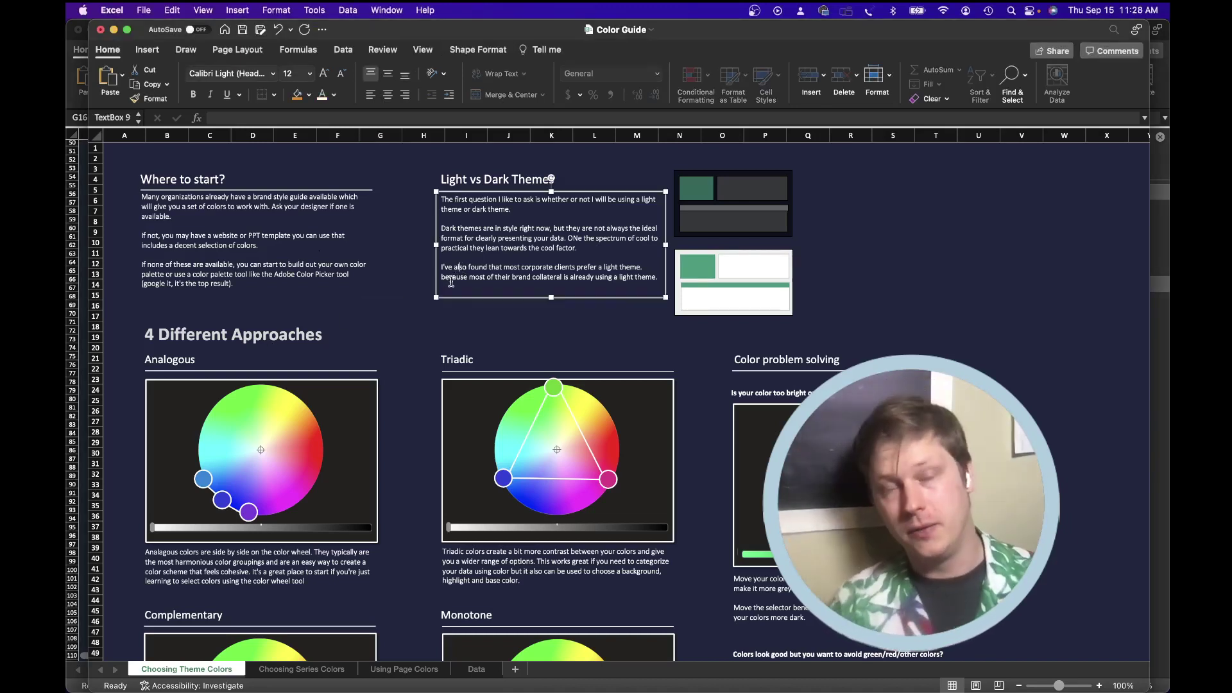
{"action": "left_click", "coordinate": [360, 278]}
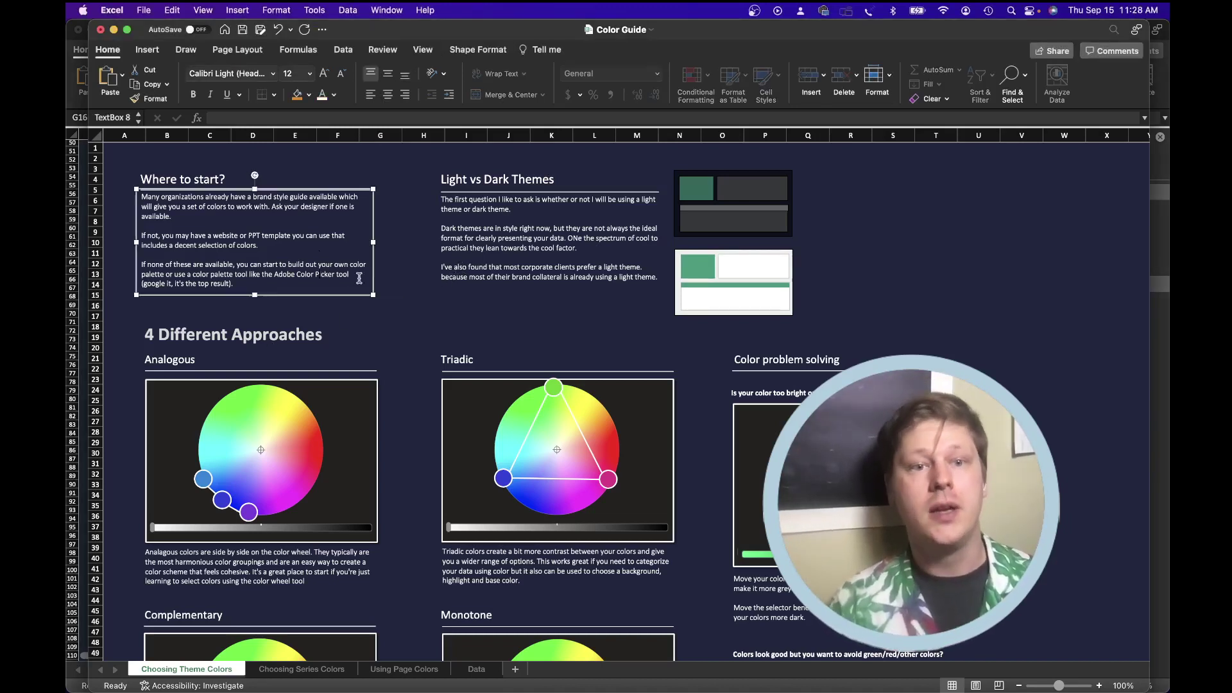
{"action": "left_click", "coordinate": [474, 259]}
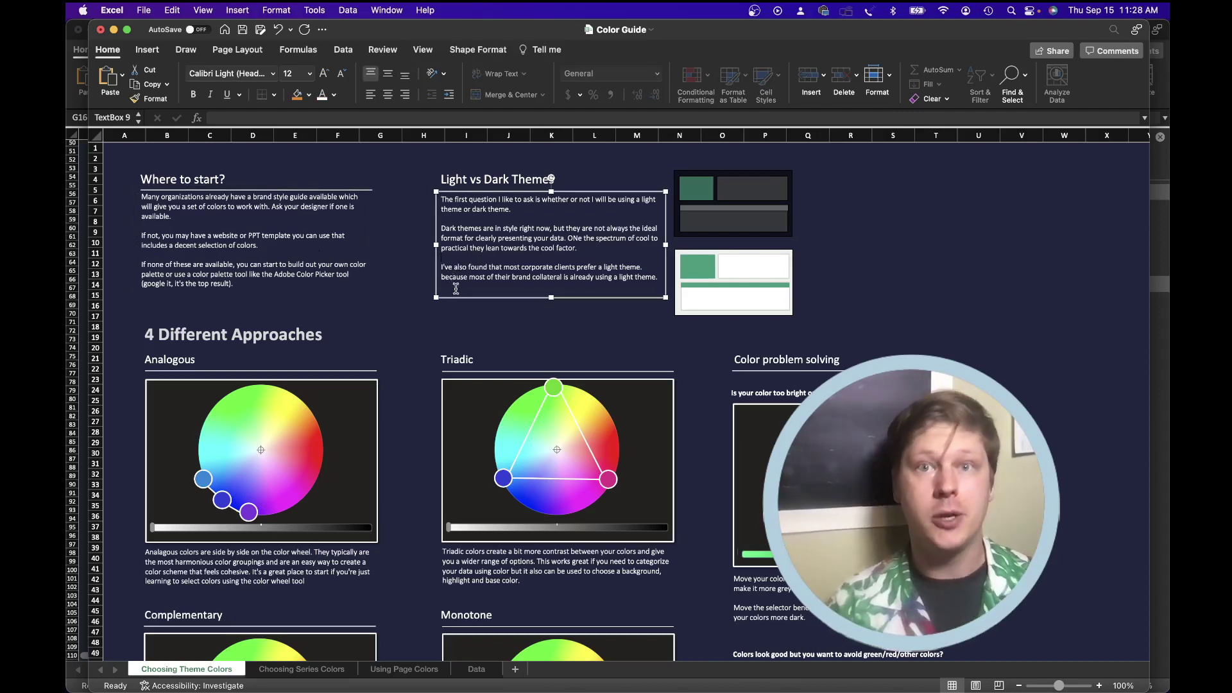
{"action": "left_click", "coordinate": [859, 209]}
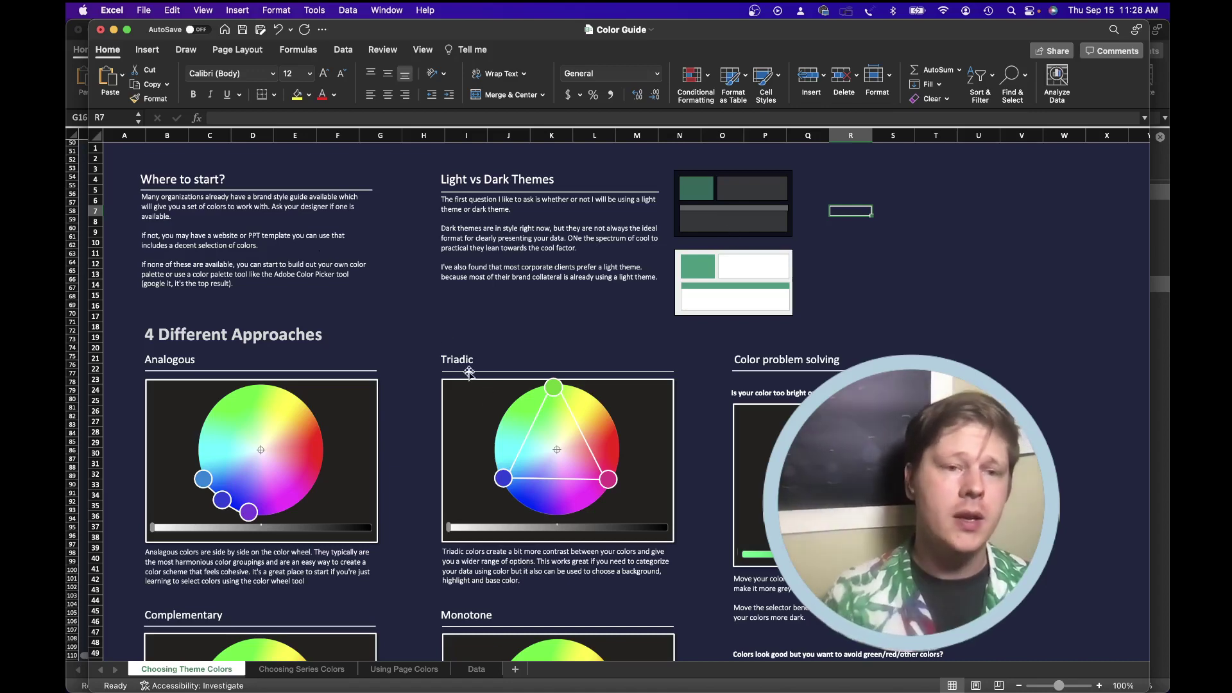
Scroll down to the Analogous, Triadic, Complementary and Monotone colour-wheel approaches
{"action": "scroll", "coordinate": [445, 335], "scroll_direction": "down", "scroll_amount": 5}
{"action": "scroll", "coordinate": [449, 311], "scroll_direction": "down", "scroll_amount": 2}
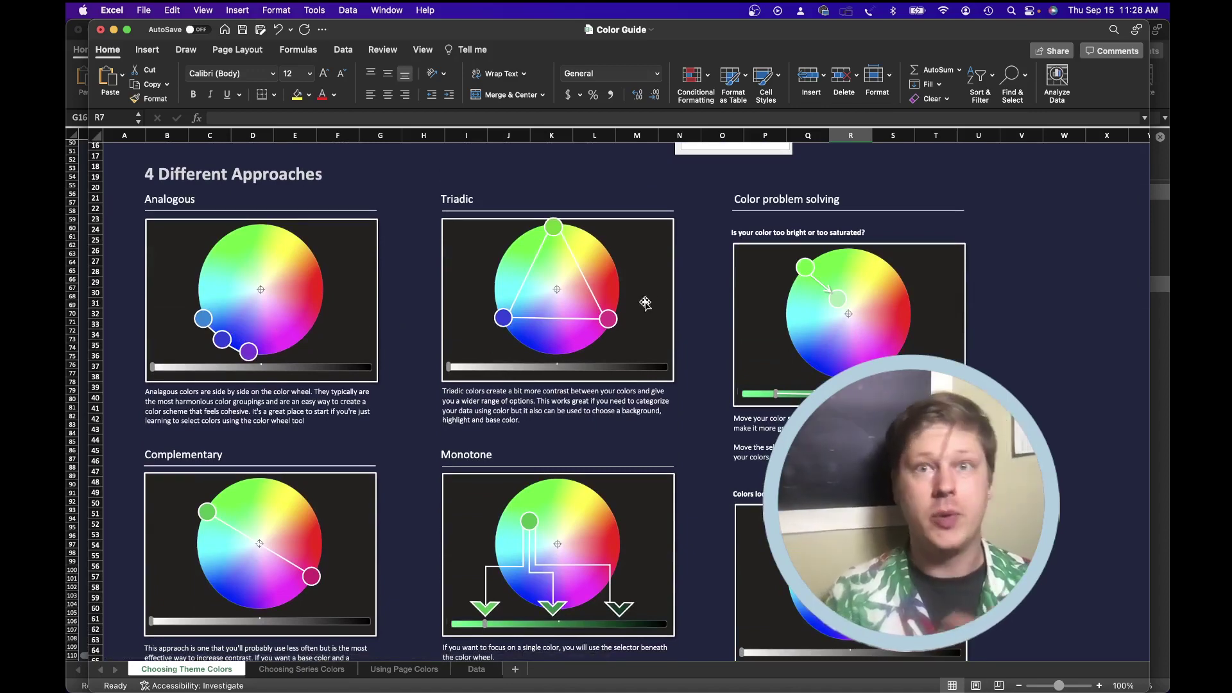
{"action": "scroll", "coordinate": [667, 308], "scroll_direction": "down", "scroll_amount": 1}
{"action": "scroll", "coordinate": [664, 310], "scroll_direction": "up", "scroll_amount": 1}
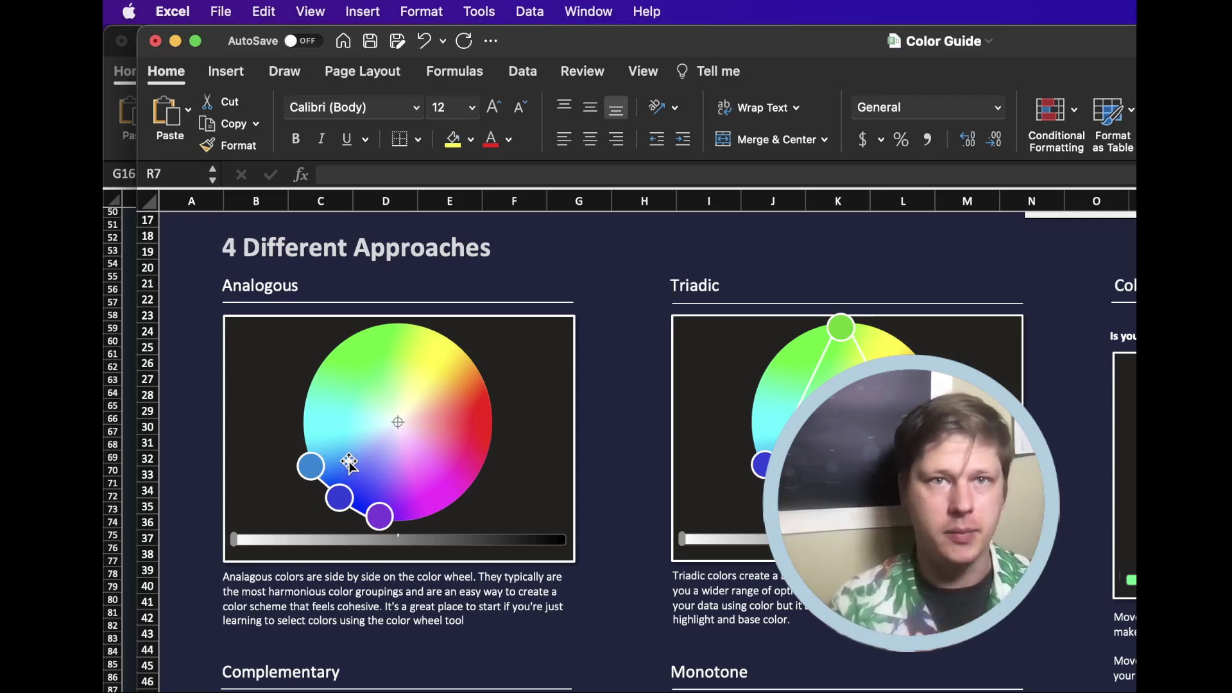
{"action": "scroll", "coordinate": [348, 463], "scroll_direction": "right", "scroll_amount": 2}
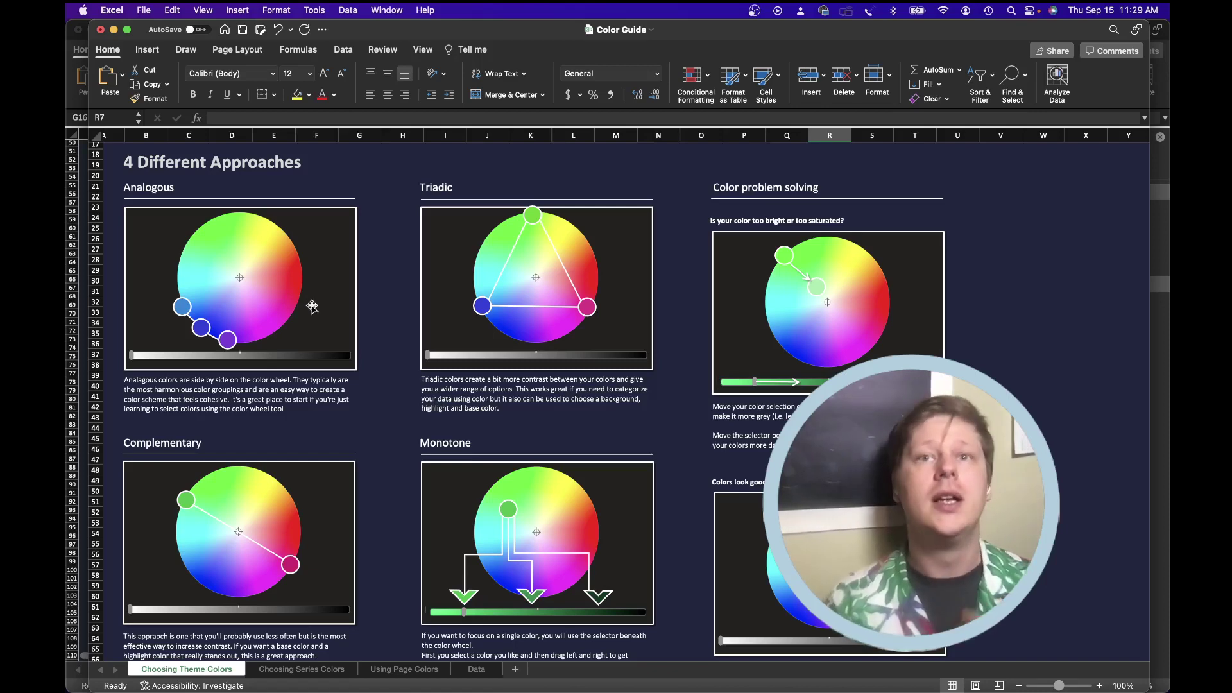
{"action": "scroll", "coordinate": [311, 299], "scroll_direction": "right", "scroll_amount": 2}
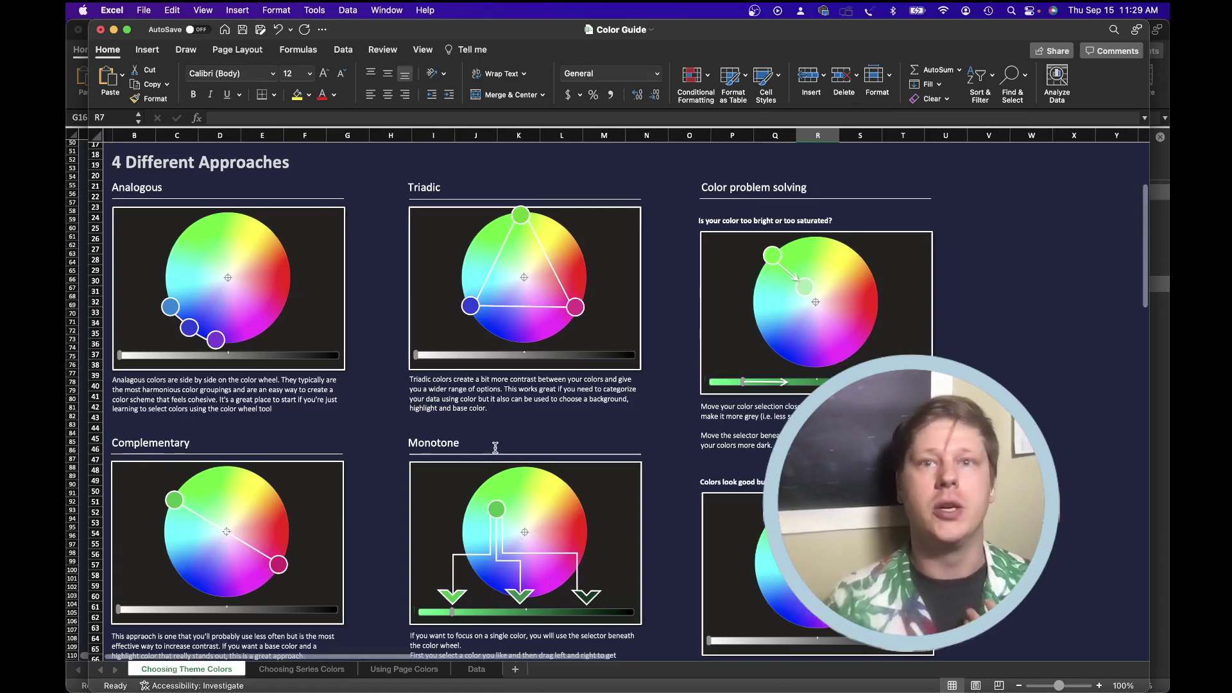
{"action": "scroll", "coordinate": [495, 447], "scroll_direction": "left", "scroll_amount": 3}
{"action": "scroll", "coordinate": [495, 448], "scroll_direction": "up", "scroll_amount": 1}
{"action": "scroll", "coordinate": [497, 446], "scroll_direction": "down", "scroll_amount": 3}
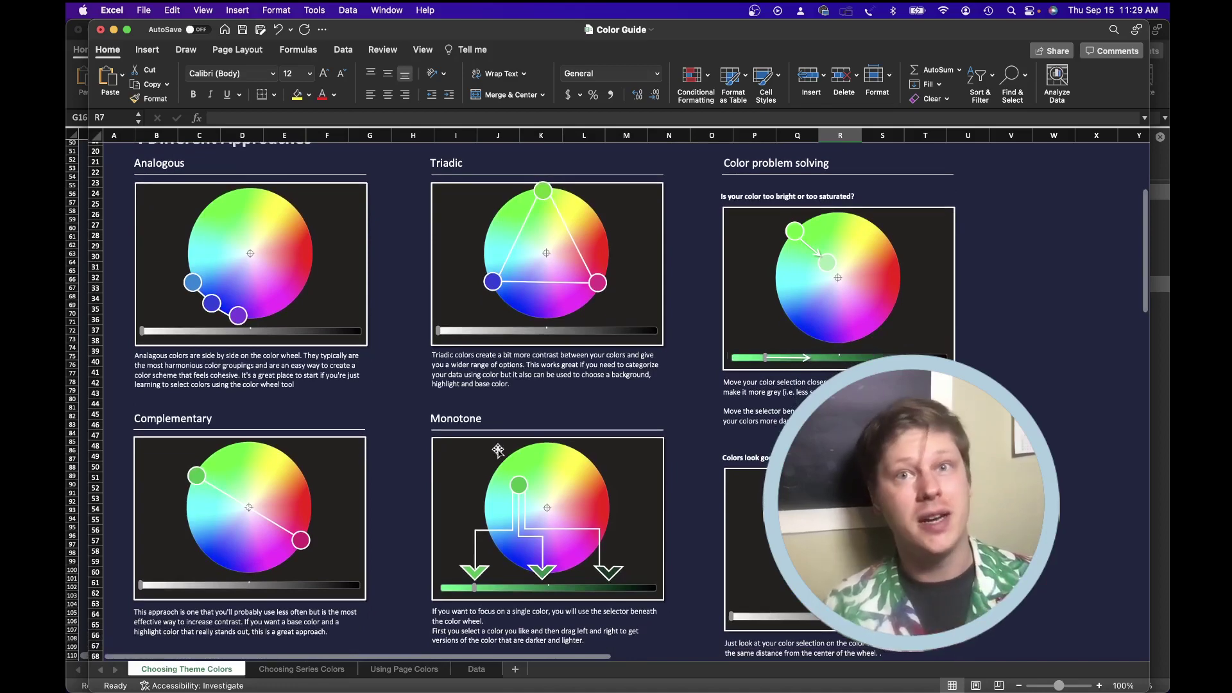
{"action": "scroll", "coordinate": [498, 449], "scroll_direction": "down", "scroll_amount": 1}
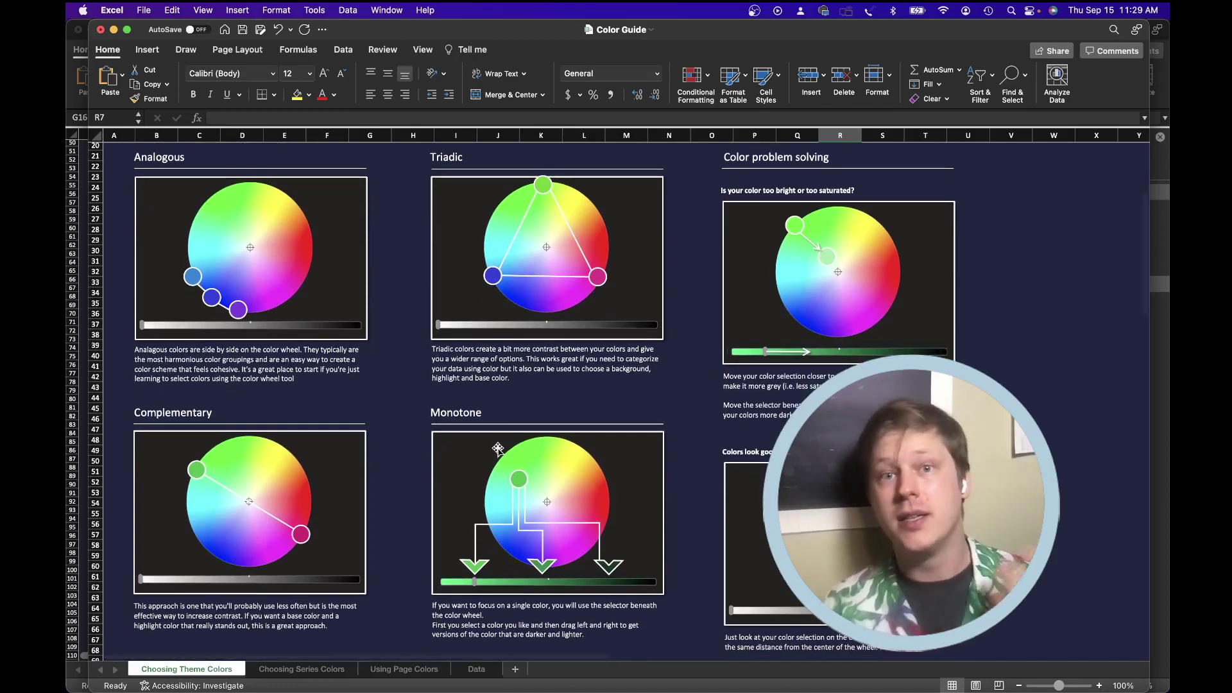
{"action": "scroll", "coordinate": [498, 449], "scroll_direction": "right", "scroll_amount": 1}
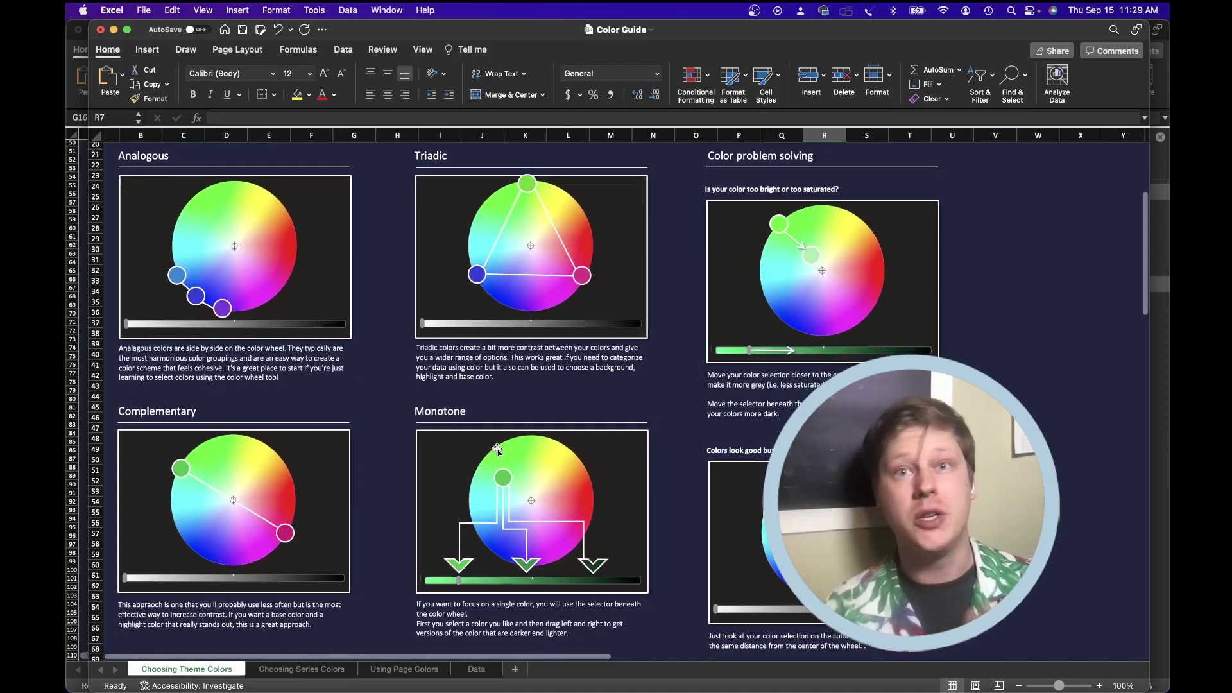
{"action": "scroll", "coordinate": [501, 451], "scroll_direction": "down", "scroll_amount": 2}
{"action": "scroll", "coordinate": [505, 453], "scroll_direction": "right", "scroll_amount": 1}
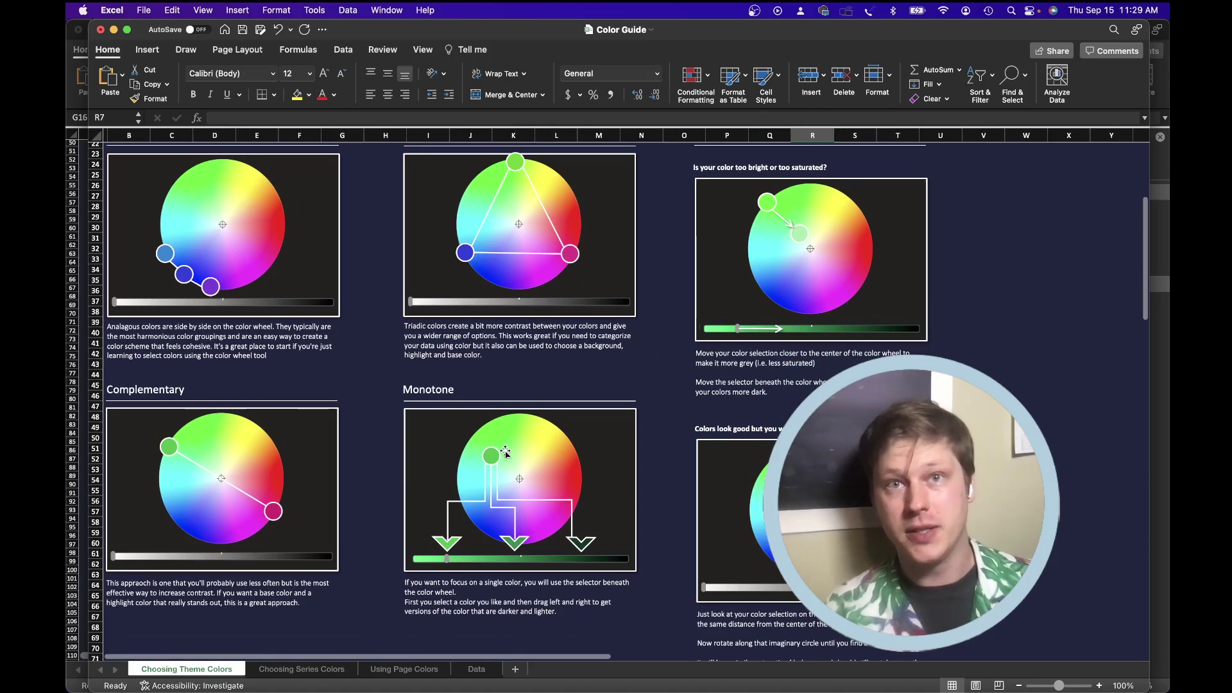
{"action": "scroll", "coordinate": [506, 452], "scroll_direction": "right", "scroll_amount": 1}
{"action": "scroll", "coordinate": [504, 451], "scroll_direction": "up", "scroll_amount": 5}
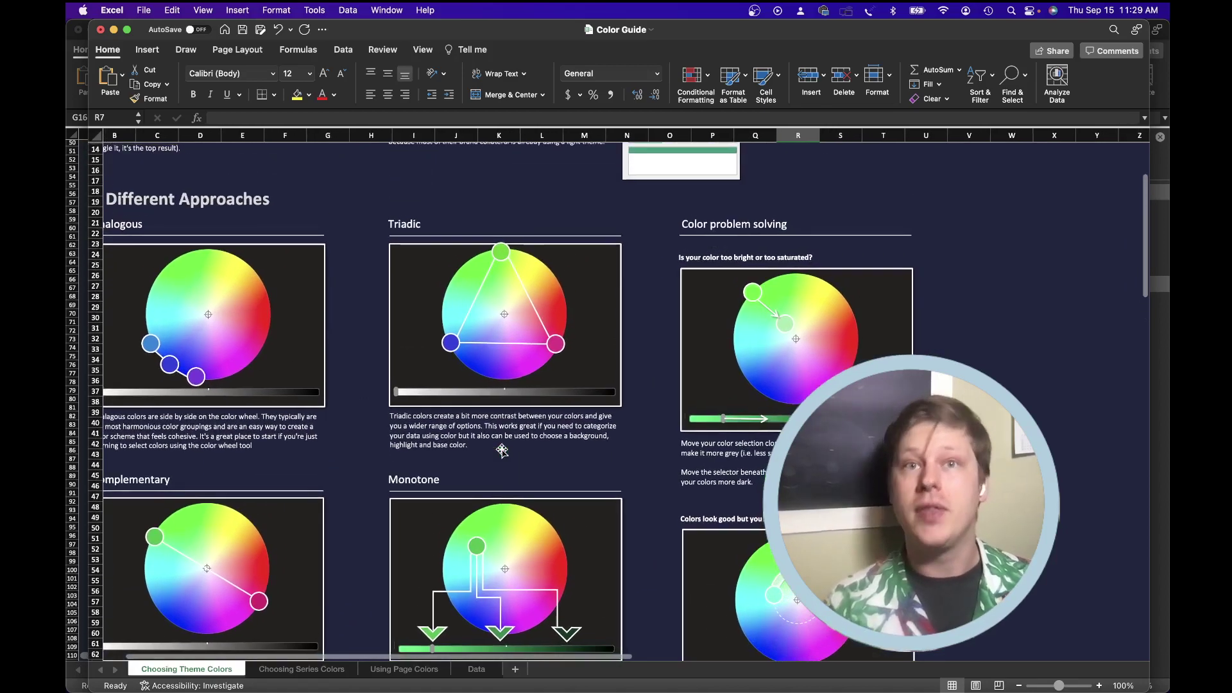
{"action": "scroll", "coordinate": [500, 449], "scroll_direction": "up", "scroll_amount": 7}
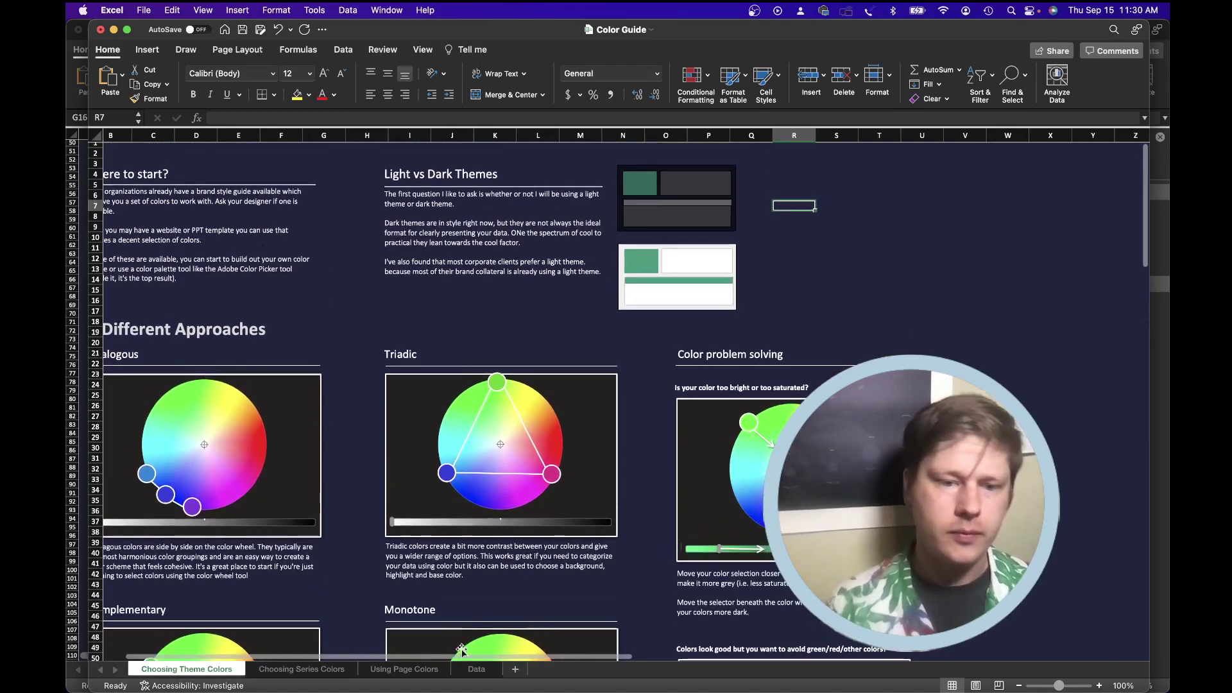
Switch to the Using Page Colors sheet and show its Single color layout dashboard example
{"action": "left_click", "coordinate": [375, 672]}
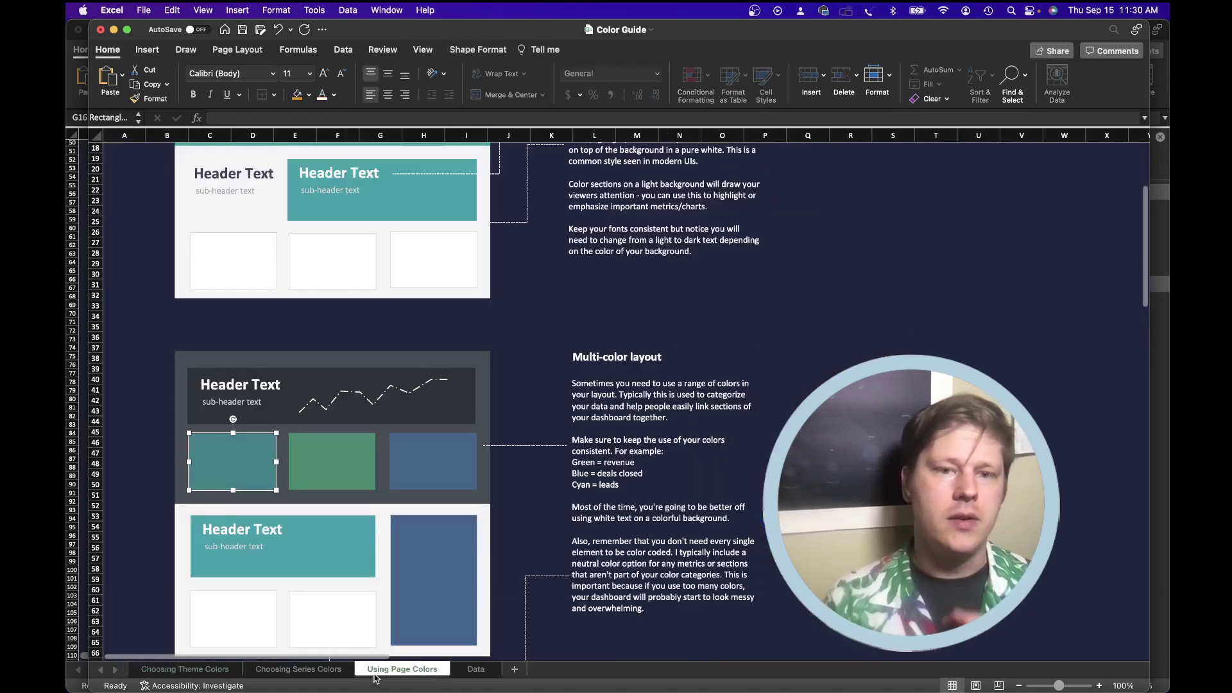
{"action": "scroll", "coordinate": [634, 348], "scroll_direction": "up", "scroll_amount": 5}
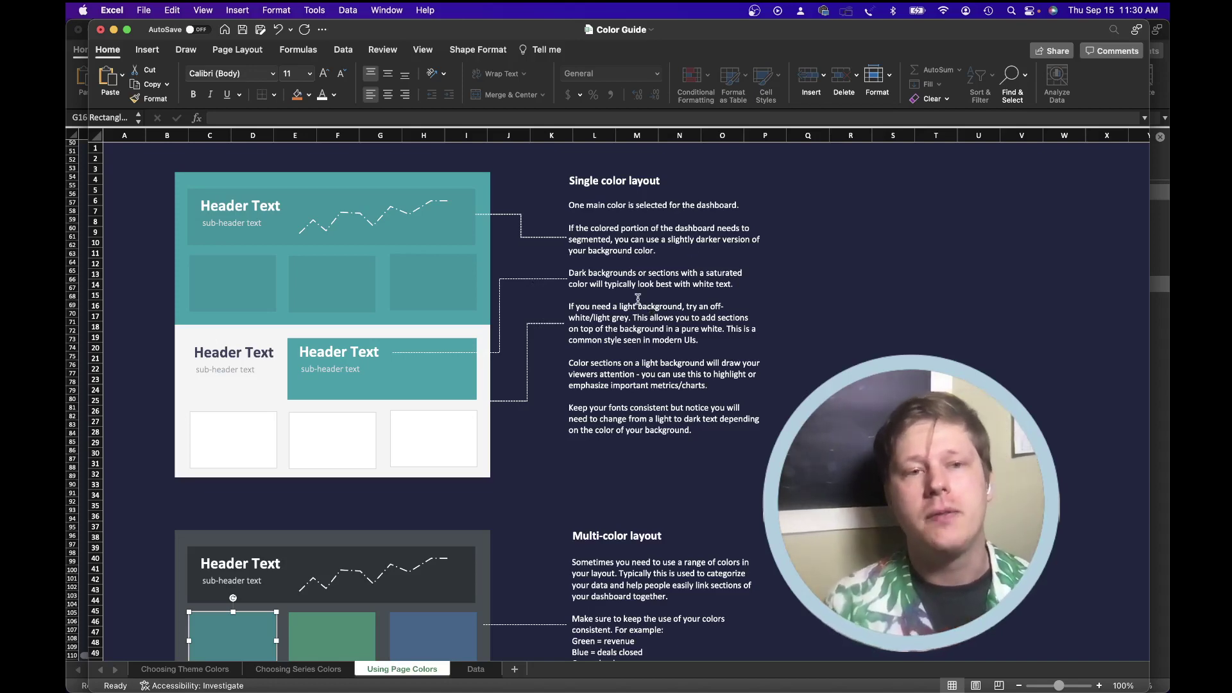
{"action": "scroll", "coordinate": [638, 300], "scroll_direction": "up", "scroll_amount": 2}
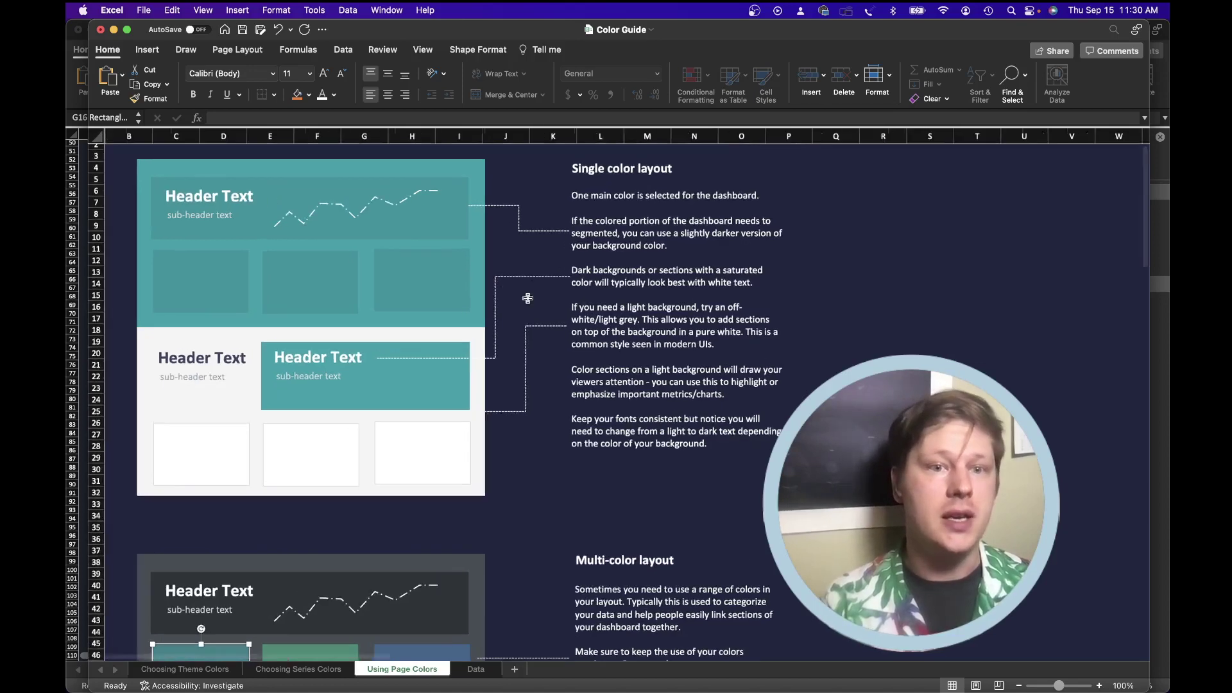
Zoom the Using Page Colors sheet to 150% and select the teal Header Text rectangle
{"action": "scroll", "coordinate": [475, 278], "scroll_direction": "up", "scroll_amount": 5}
{"action": "scroll", "coordinate": [482, 281], "scroll_direction": "left", "scroll_amount": 3}
{"action": "scroll", "coordinate": [479, 280], "scroll_direction": "up", "scroll_amount": 2}
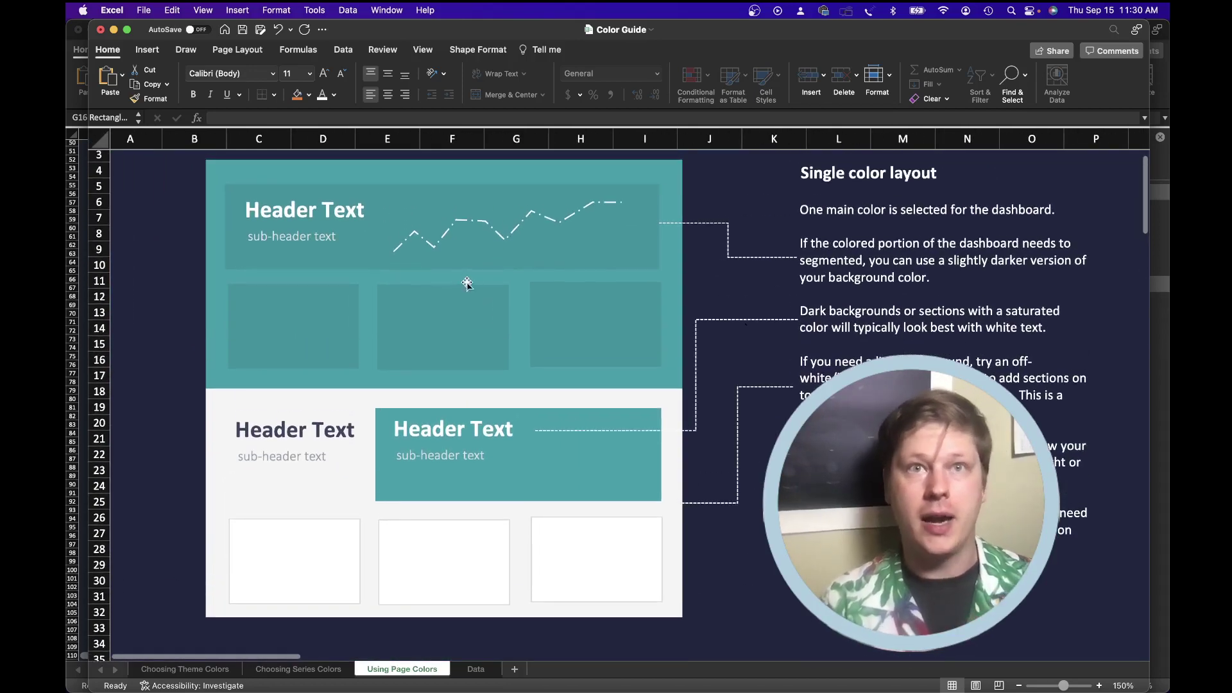
{"action": "scroll", "coordinate": [457, 283], "scroll_direction": "up", "scroll_amount": 1}
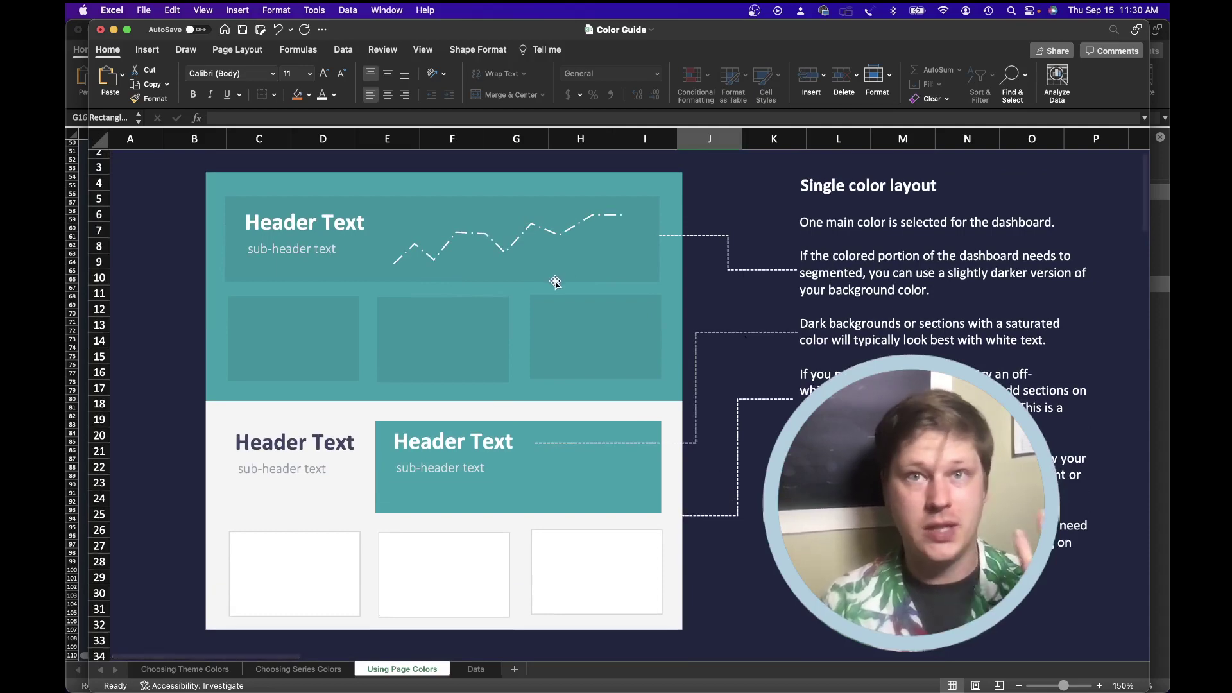
{"action": "scroll", "coordinate": [549, 288], "scroll_direction": "down", "scroll_amount": 4}
{"action": "scroll", "coordinate": [551, 294], "scroll_direction": "down", "scroll_amount": 1}
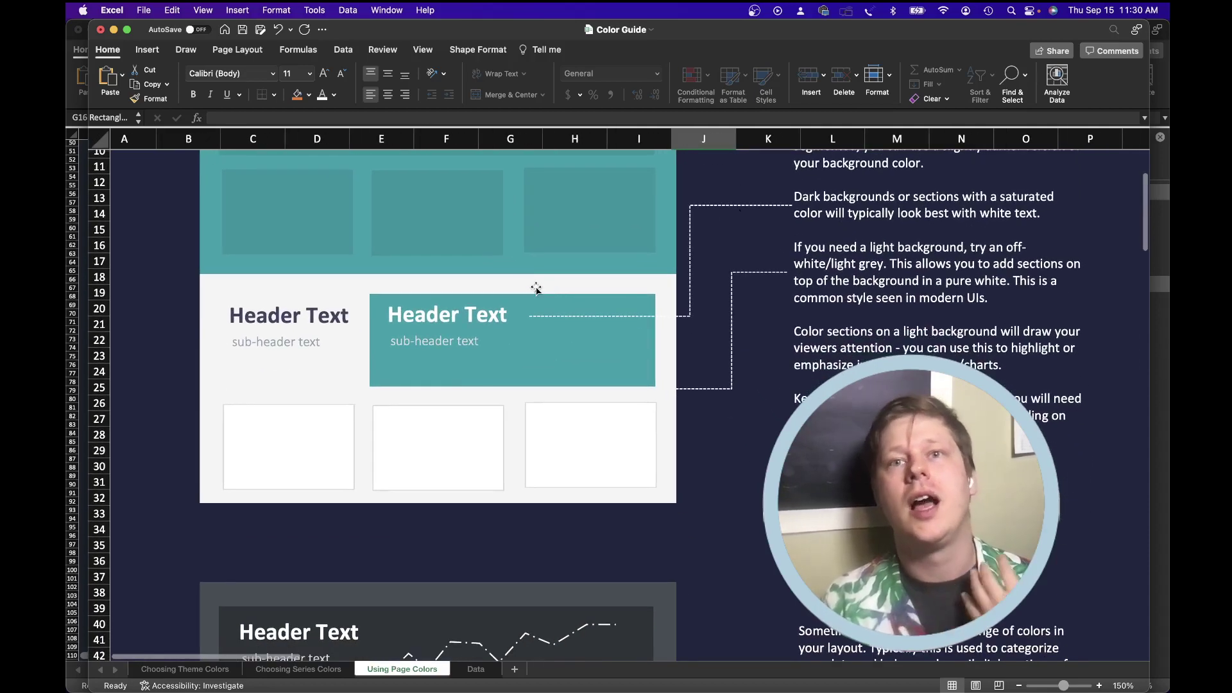
{"action": "left_click", "coordinate": [542, 358]}
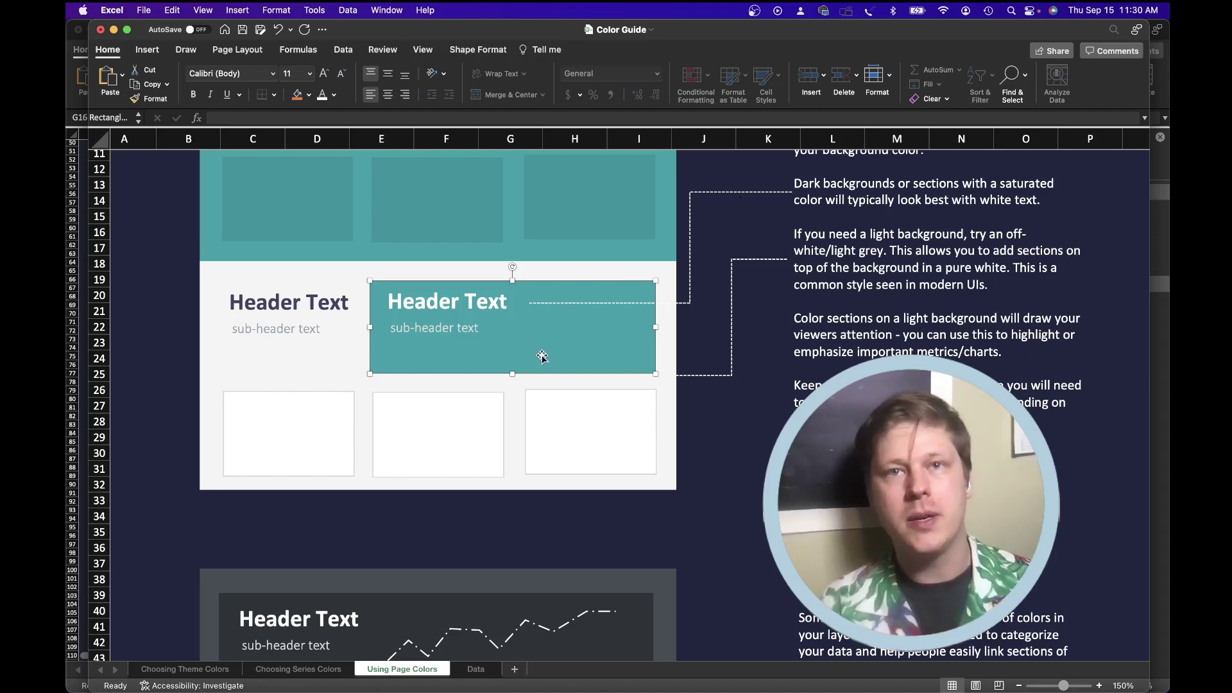
Scroll down to the Multi-color layout mock-up with dark header, line chart and coloured tiles
{"action": "scroll", "coordinate": [541, 358], "scroll_direction": "up", "scroll_amount": 5}
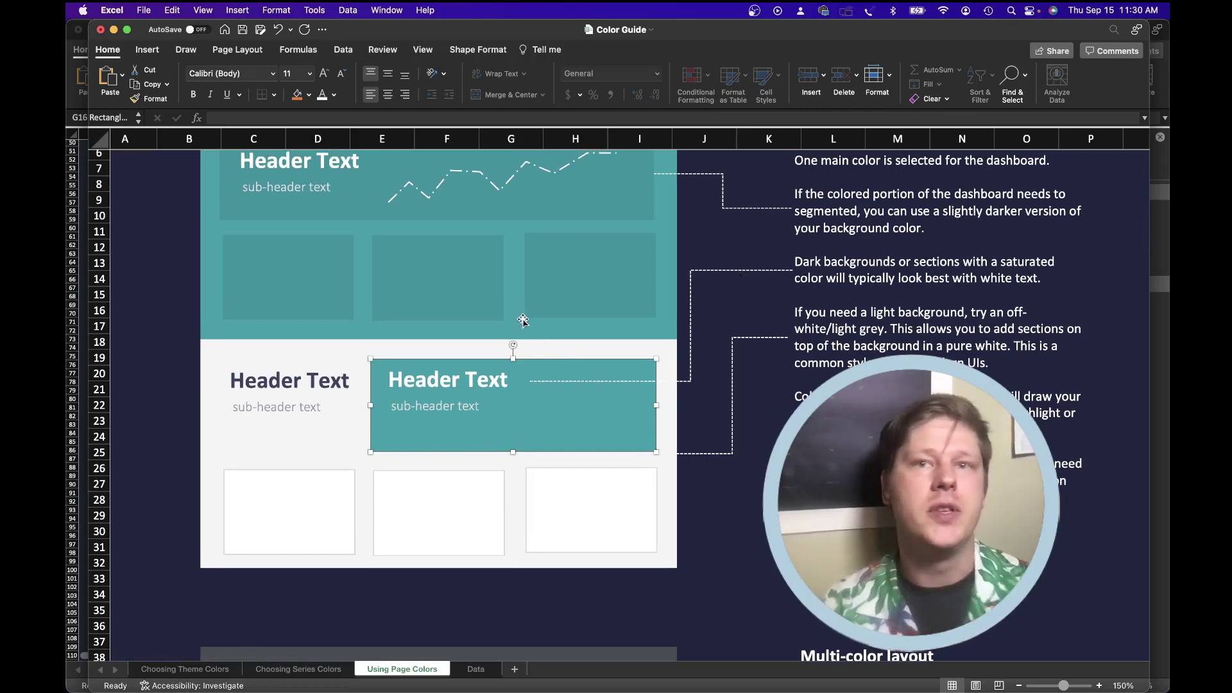
{"action": "scroll", "coordinate": [523, 319], "scroll_direction": "down", "scroll_amount": 3}
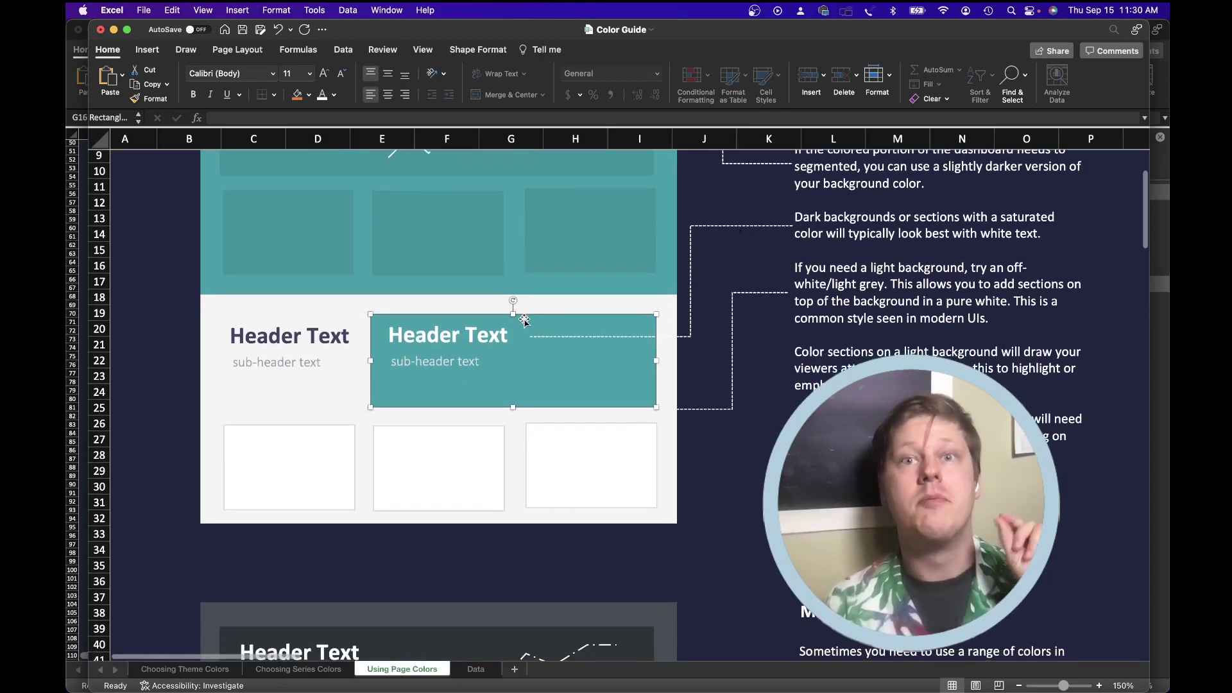
{"action": "scroll", "coordinate": [523, 320], "scroll_direction": "down", "scroll_amount": 15}
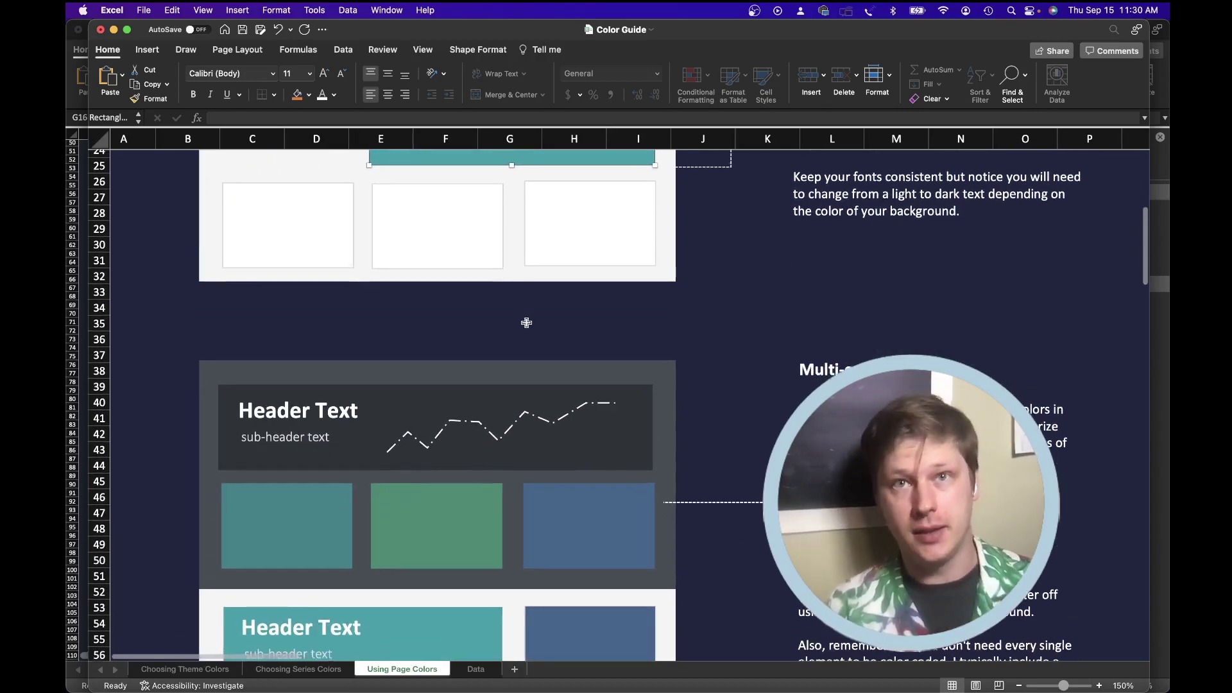
{"action": "scroll", "coordinate": [528, 322], "scroll_direction": "down", "scroll_amount": 1}
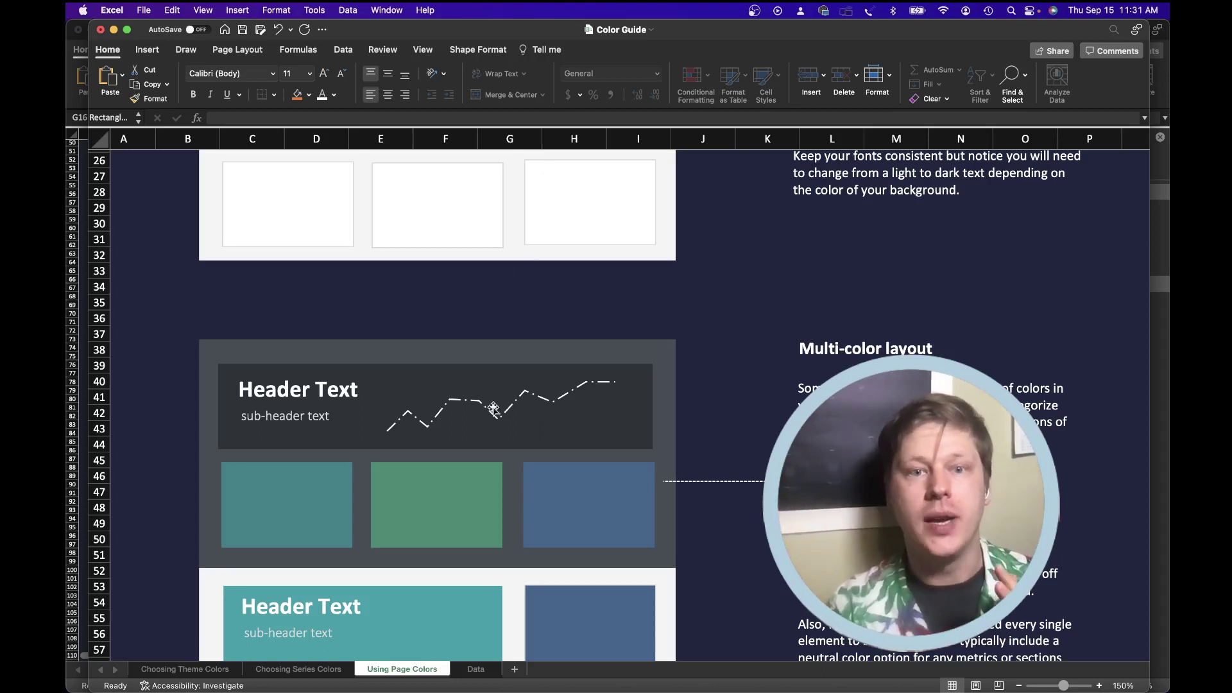
{"action": "scroll", "coordinate": [490, 418], "scroll_direction": "down", "scroll_amount": 5}
{"action": "scroll", "coordinate": [475, 411], "scroll_direction": "right", "scroll_amount": 1}
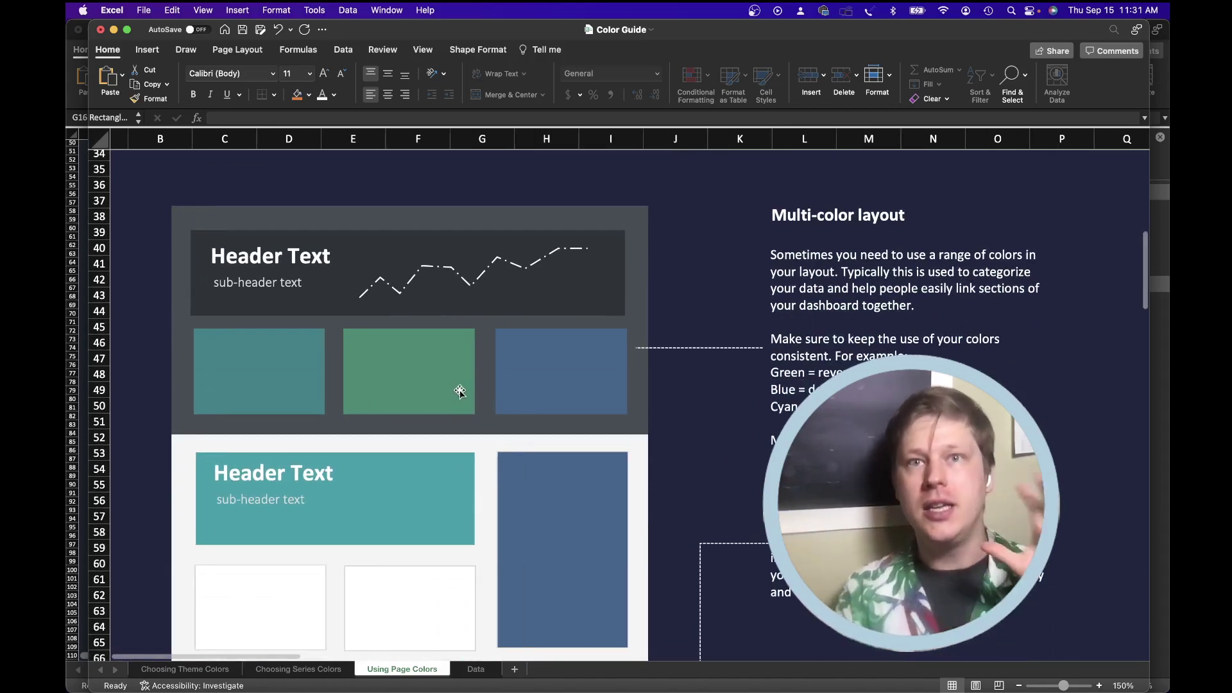
{"action": "scroll", "coordinate": [428, 381], "scroll_direction": "right", "scroll_amount": 1}
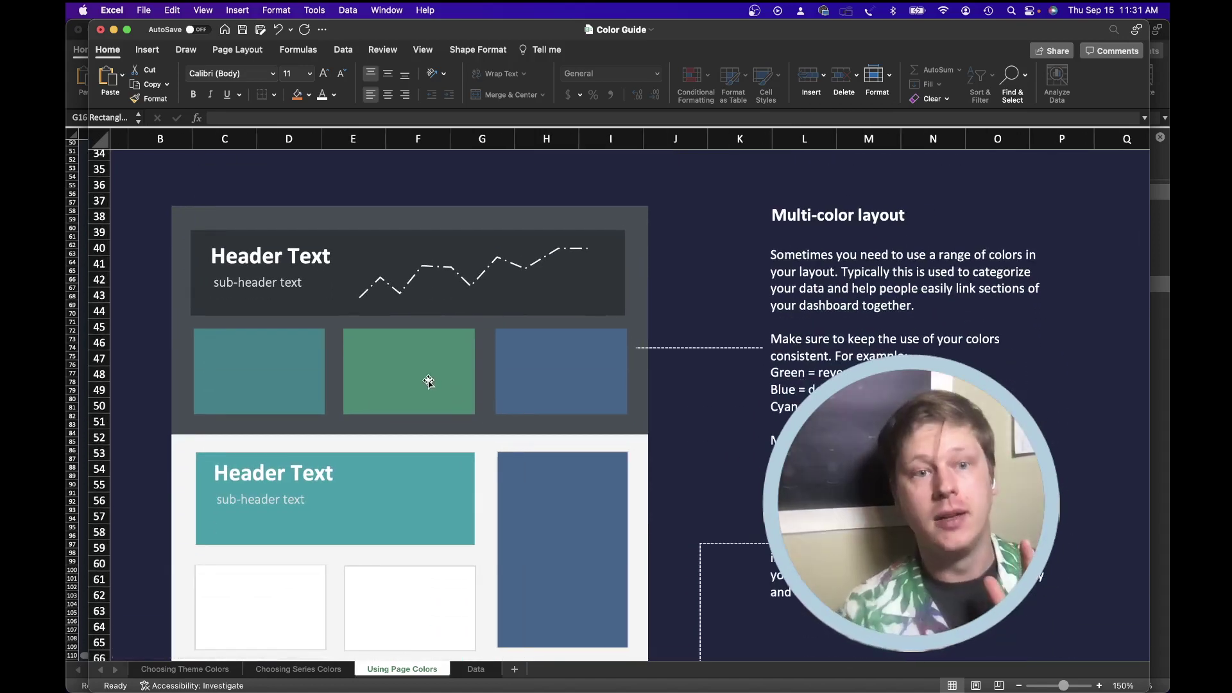
{"action": "scroll", "coordinate": [360, 376], "scroll_direction": "right", "scroll_amount": 1}
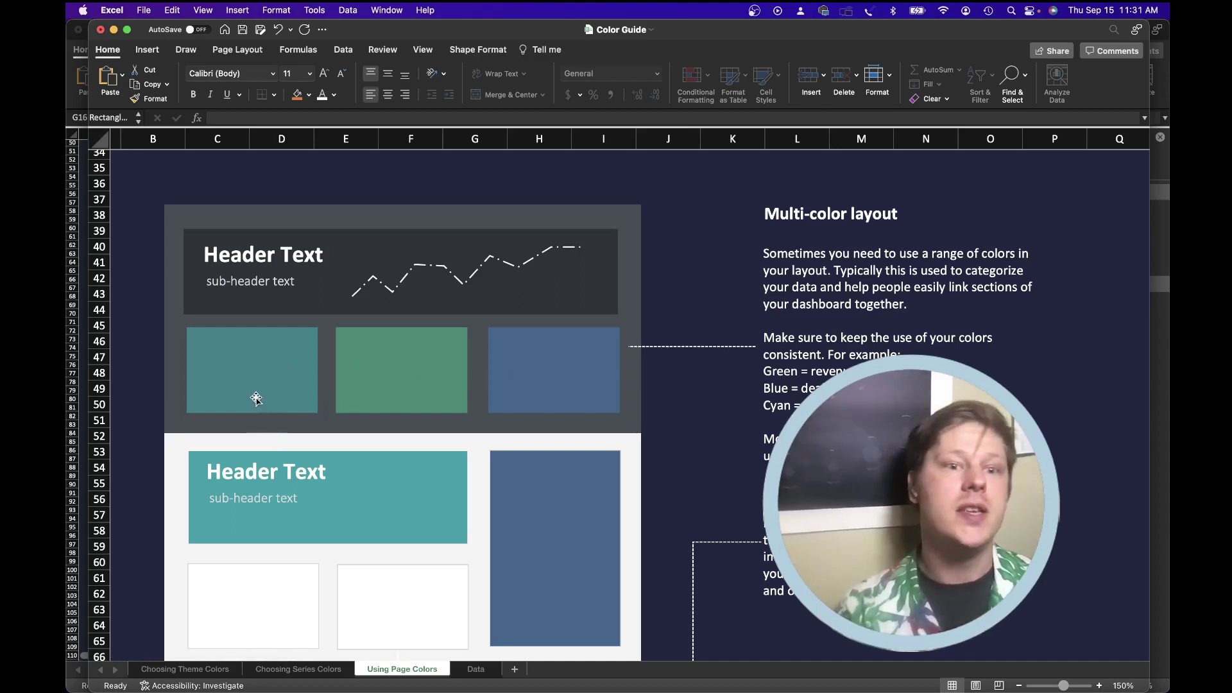
{"action": "left_click", "coordinate": [272, 383]}
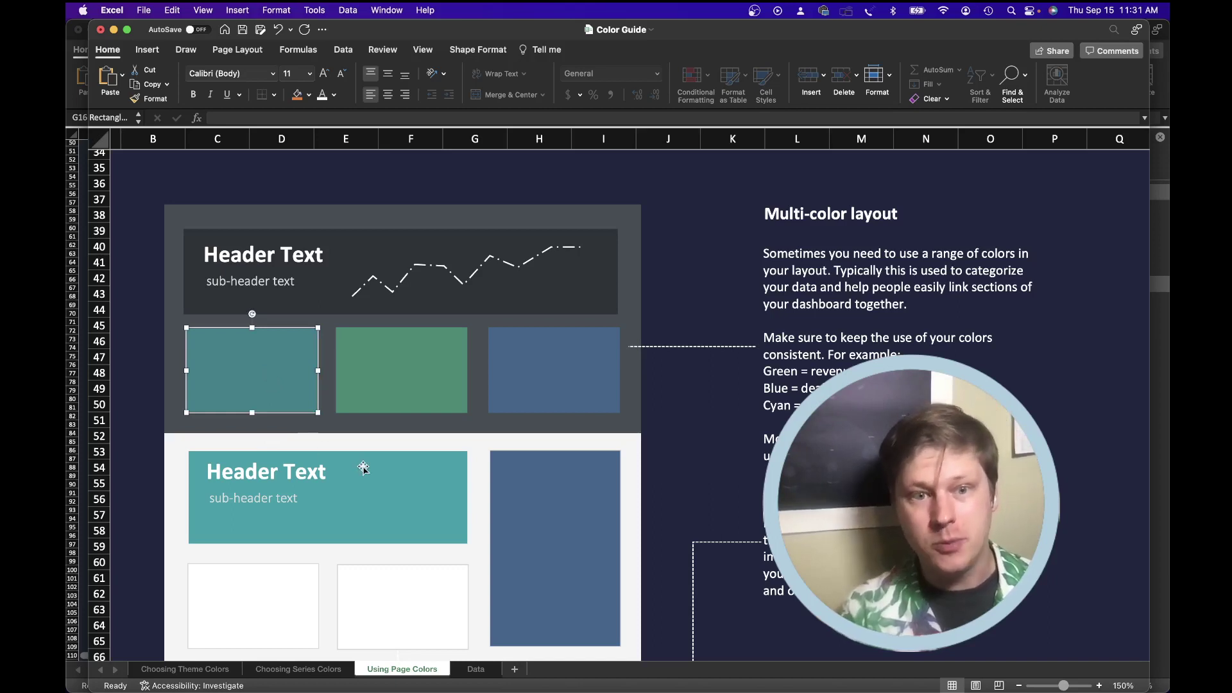
{"action": "left_click", "coordinate": [364, 467]}
{"action": "left_click", "coordinate": [301, 396]}
{"action": "left_click", "coordinate": [359, 467]}
{"action": "left_click", "coordinate": [299, 410]}
{"action": "left_click", "coordinate": [559, 359]}
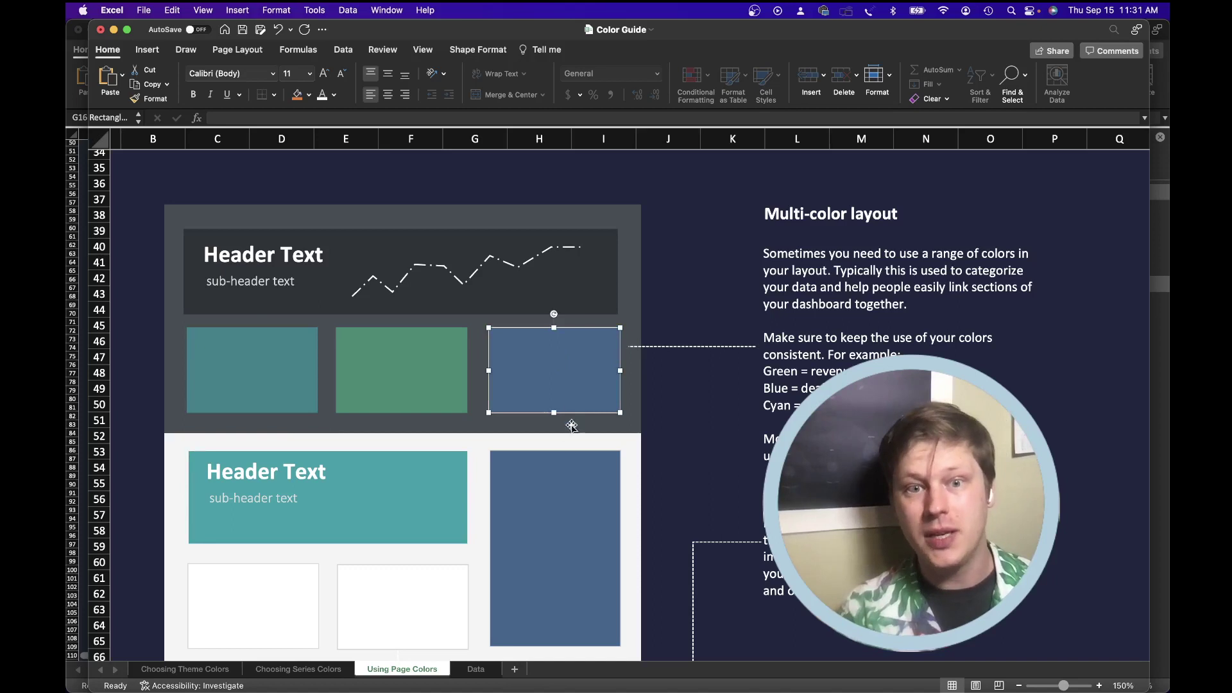
{"action": "left_click", "coordinate": [616, 509]}
{"action": "left_click", "coordinate": [567, 348]}
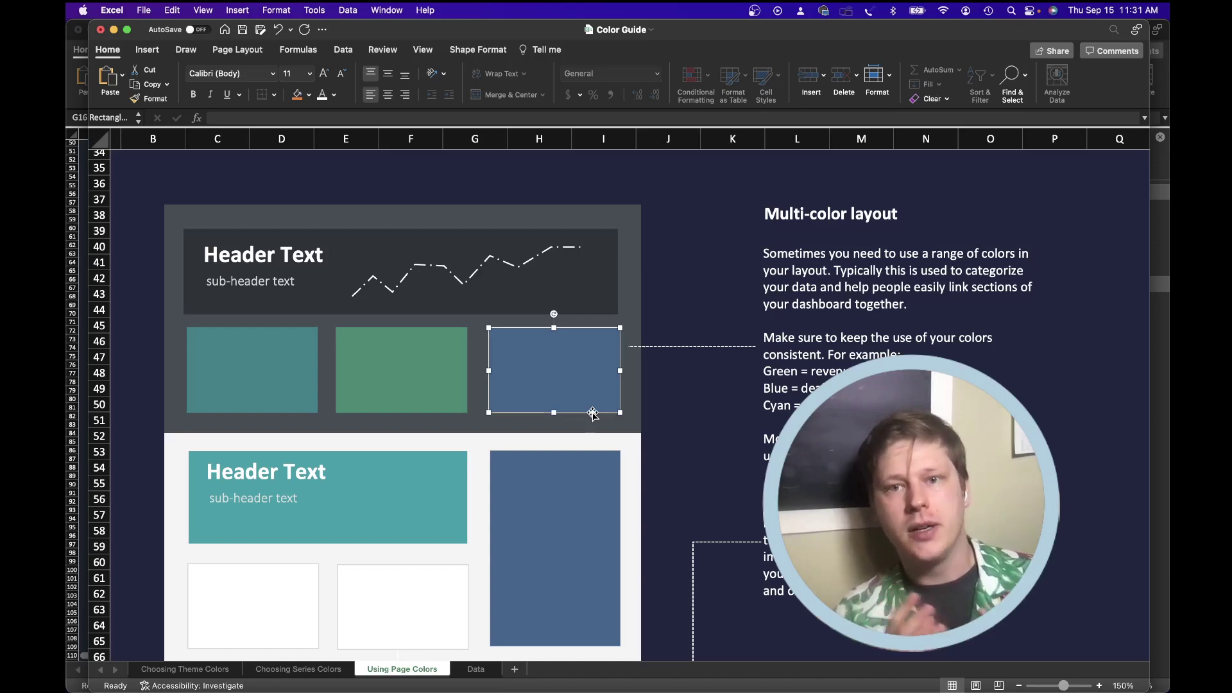
{"action": "left_click", "coordinate": [266, 370]}
{"action": "left_click", "coordinate": [401, 370]}
{"action": "left_click", "coordinate": [541, 367]}
{"action": "left_click", "coordinate": [255, 393]}
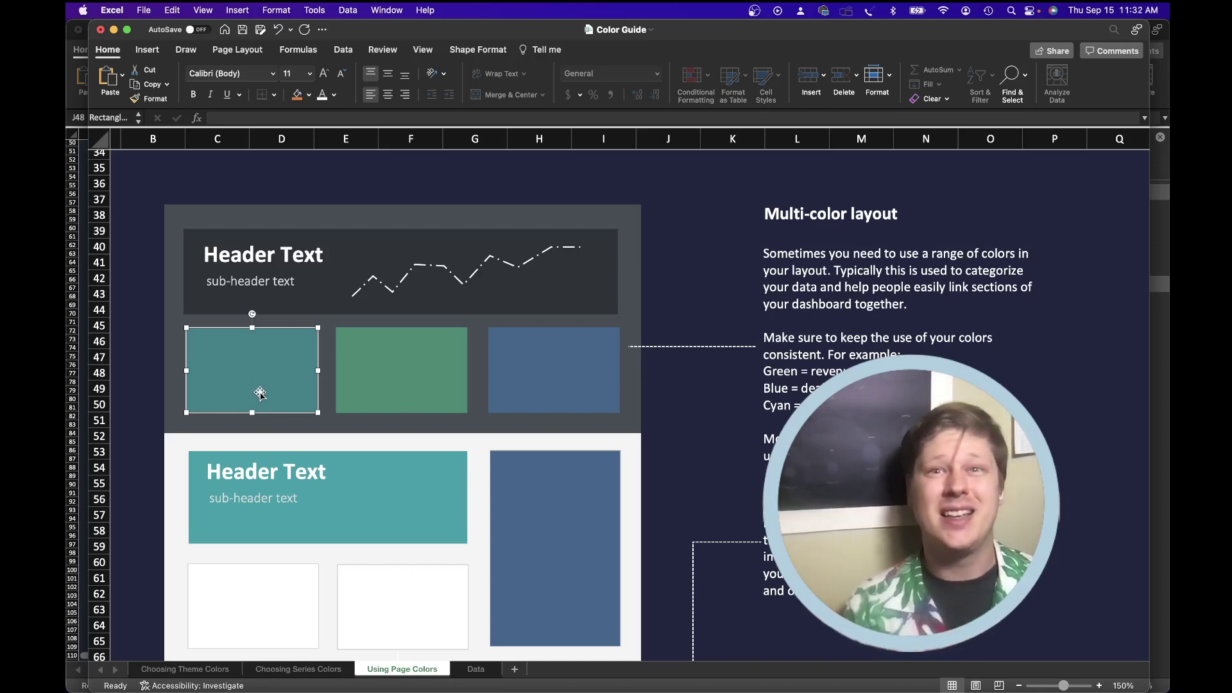
{"action": "left_click", "coordinate": [559, 371]}
{"action": "left_click", "coordinate": [494, 50]}
{"action": "left_click", "coordinate": [426, 74]}
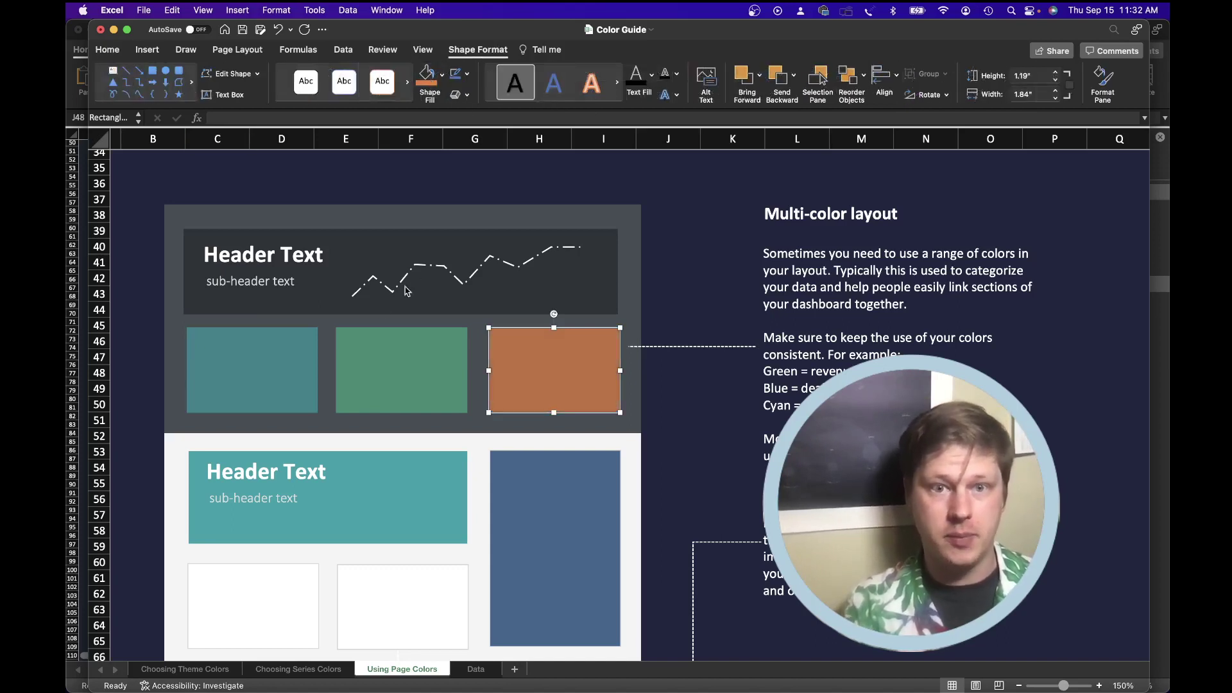
{"action": "left_click", "coordinate": [259, 379]}
{"action": "left_click", "coordinate": [442, 75]}
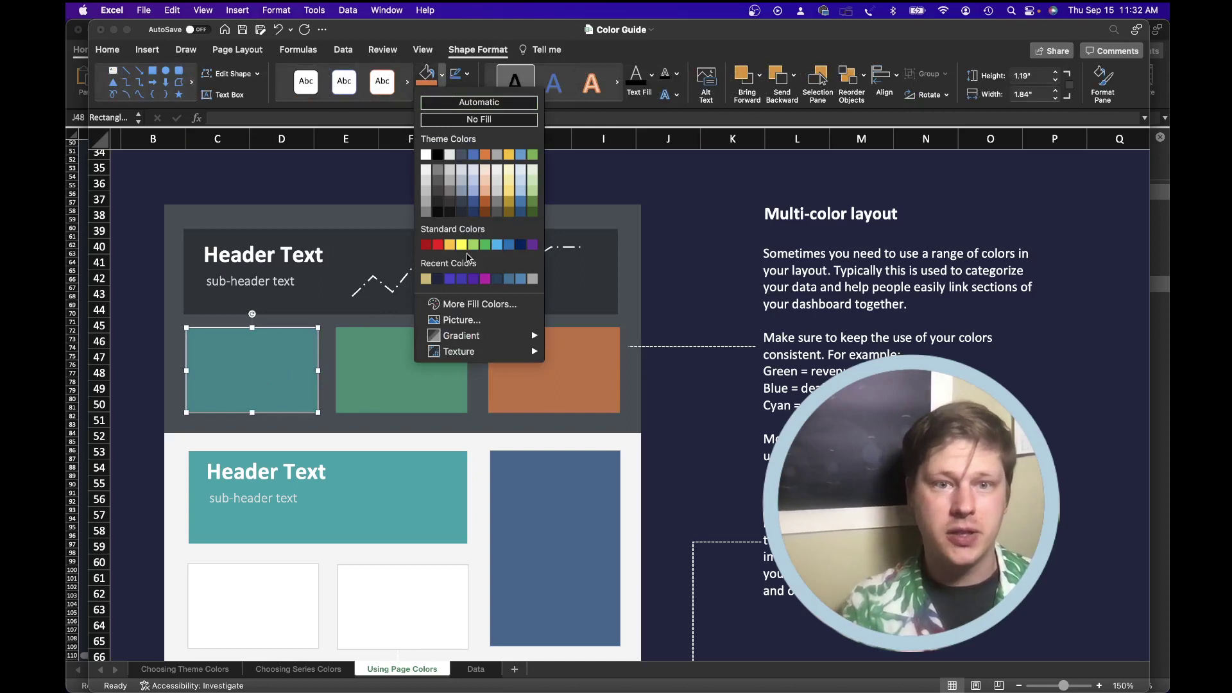
{"action": "left_click", "coordinate": [454, 242]}
{"action": "left_click", "coordinate": [443, 358]}
{"action": "left_click", "coordinate": [498, 488]}
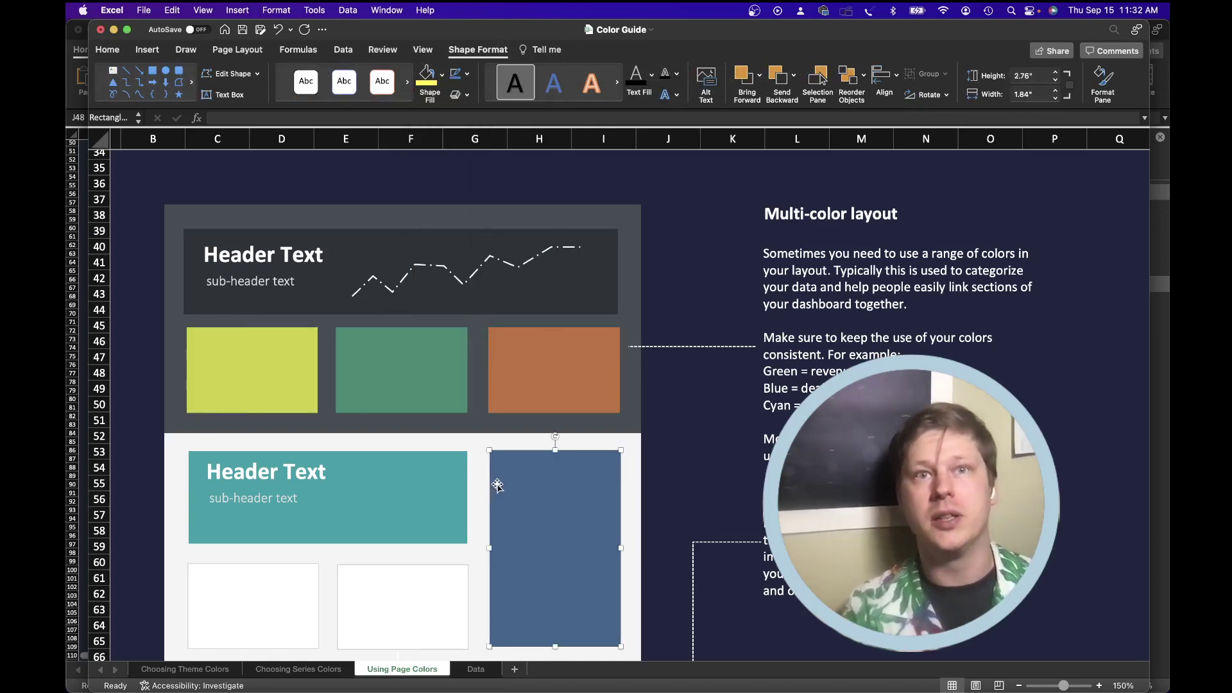
{"action": "left_click", "coordinate": [437, 400]}
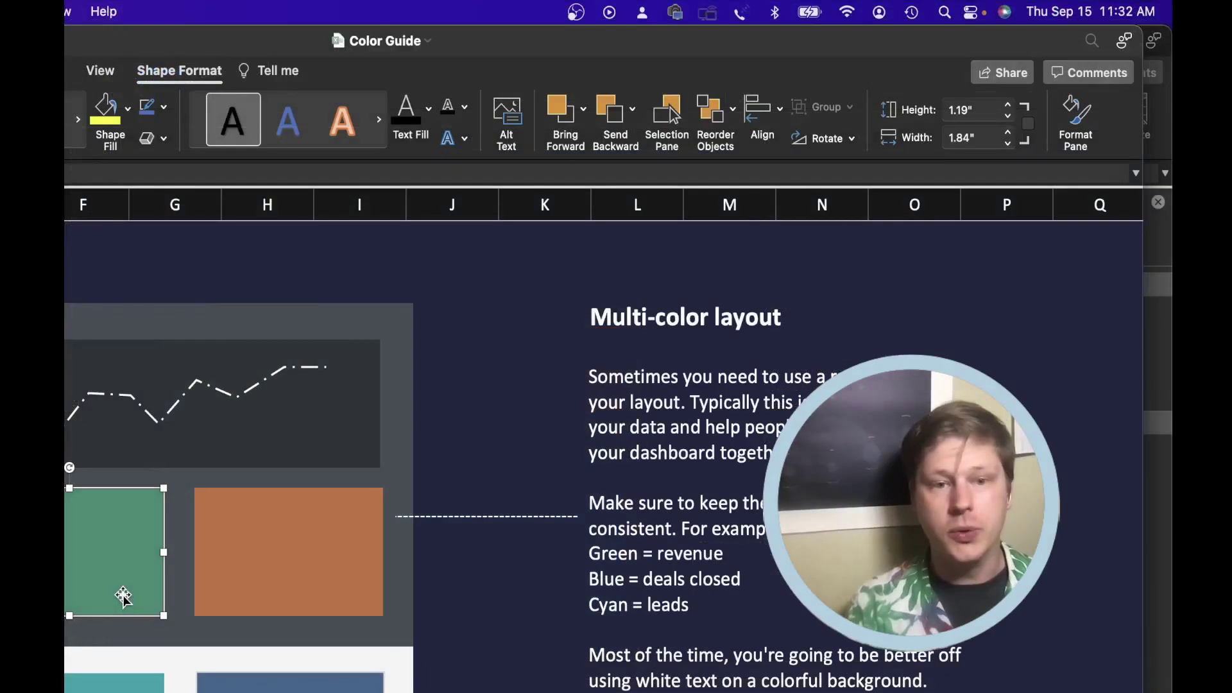
{"action": "key", "text": "super+z"}
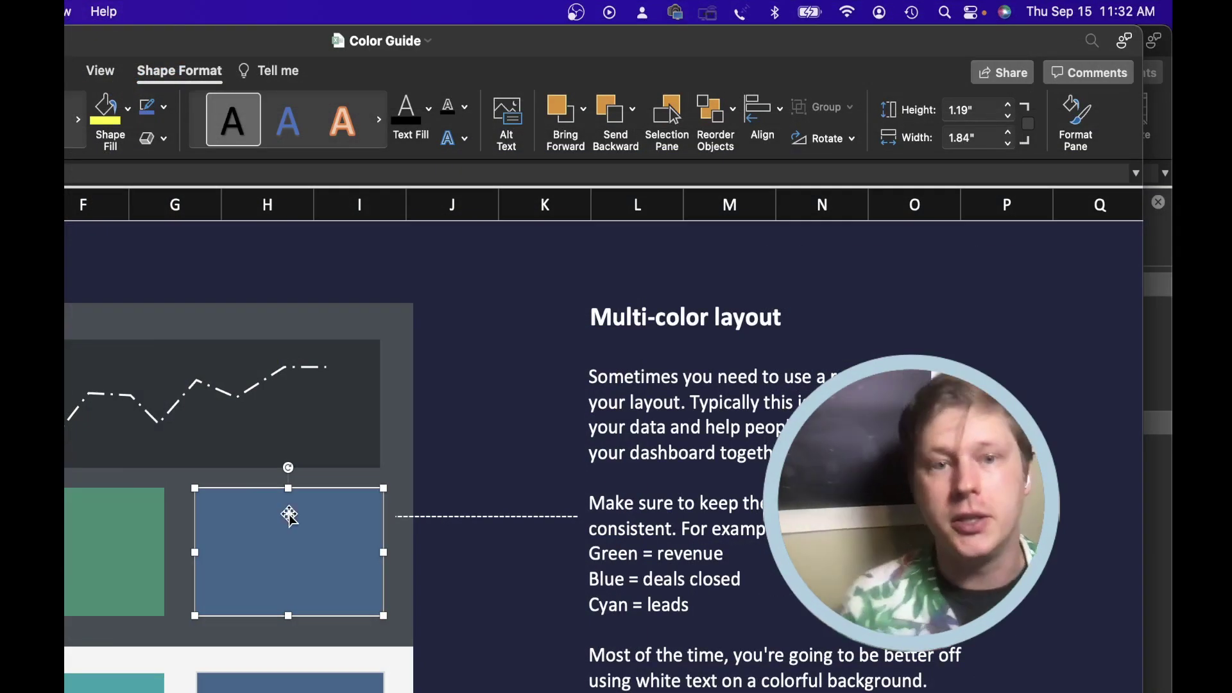
{"action": "scroll", "coordinate": [289, 512], "scroll_direction": "down", "scroll_amount": 2}
{"action": "scroll", "coordinate": [281, 520], "scroll_direction": "down", "scroll_amount": 1}
{"action": "scroll", "coordinate": [283, 523], "scroll_direction": "left", "scroll_amount": 2}
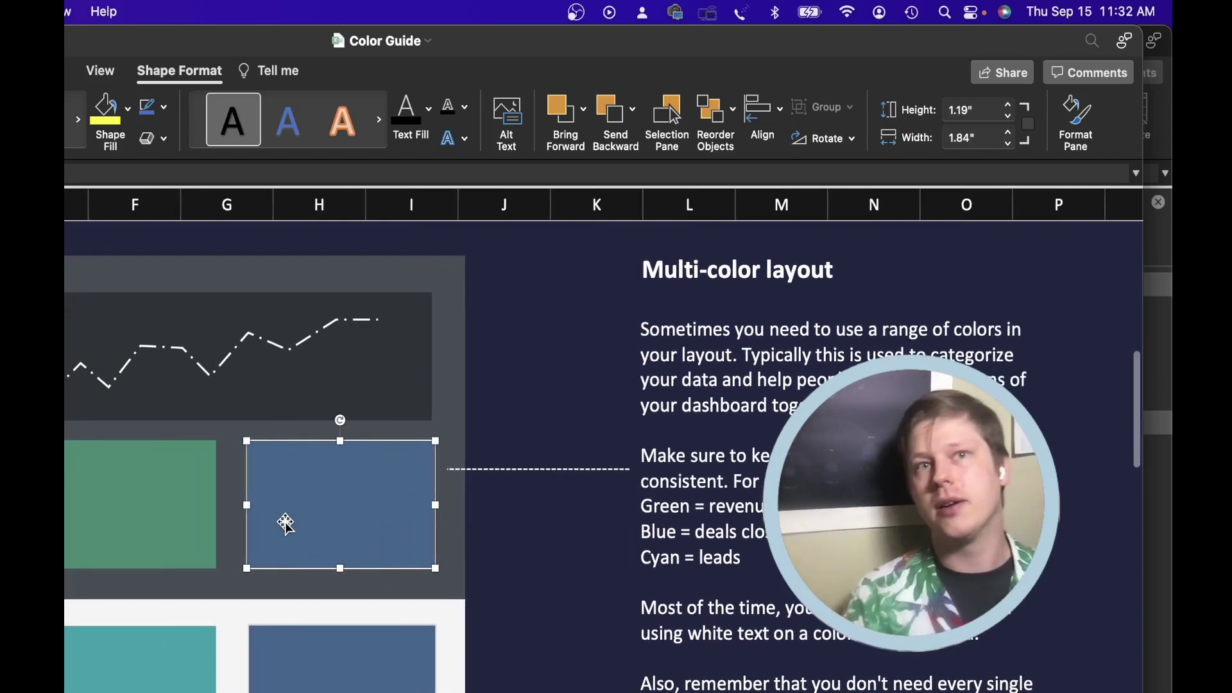
{"action": "scroll", "coordinate": [289, 522], "scroll_direction": "left", "scroll_amount": 1}
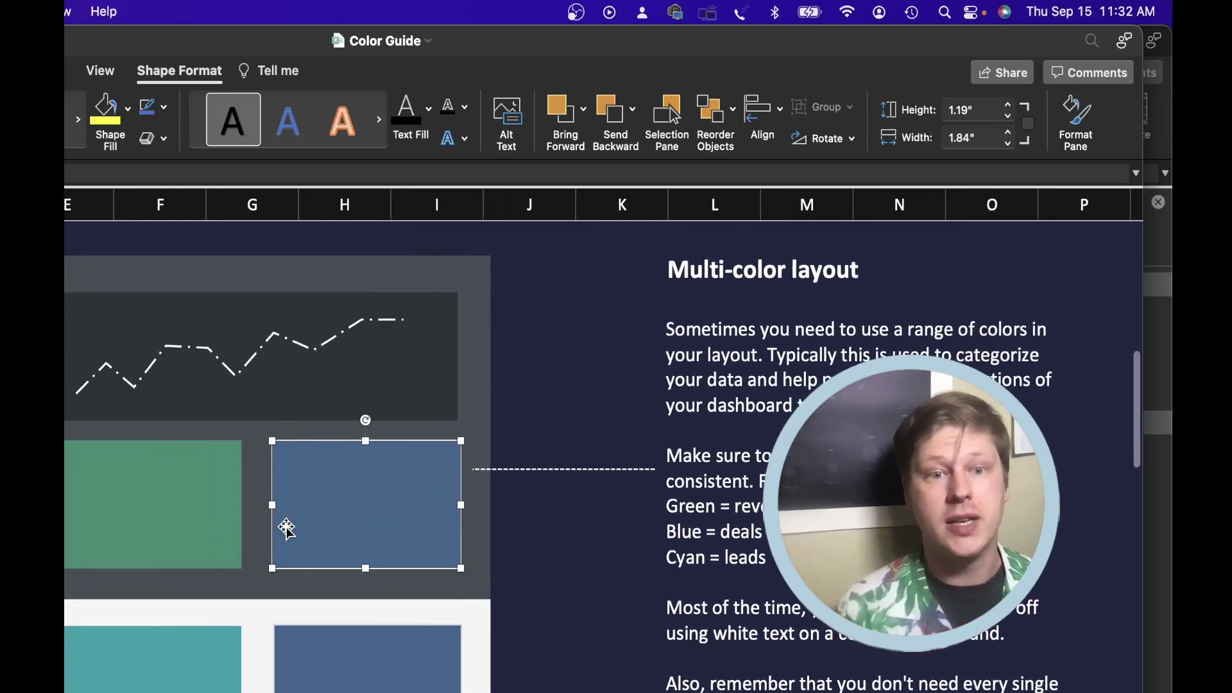
{"action": "scroll", "coordinate": [287, 528], "scroll_direction": "up", "scroll_amount": 2}
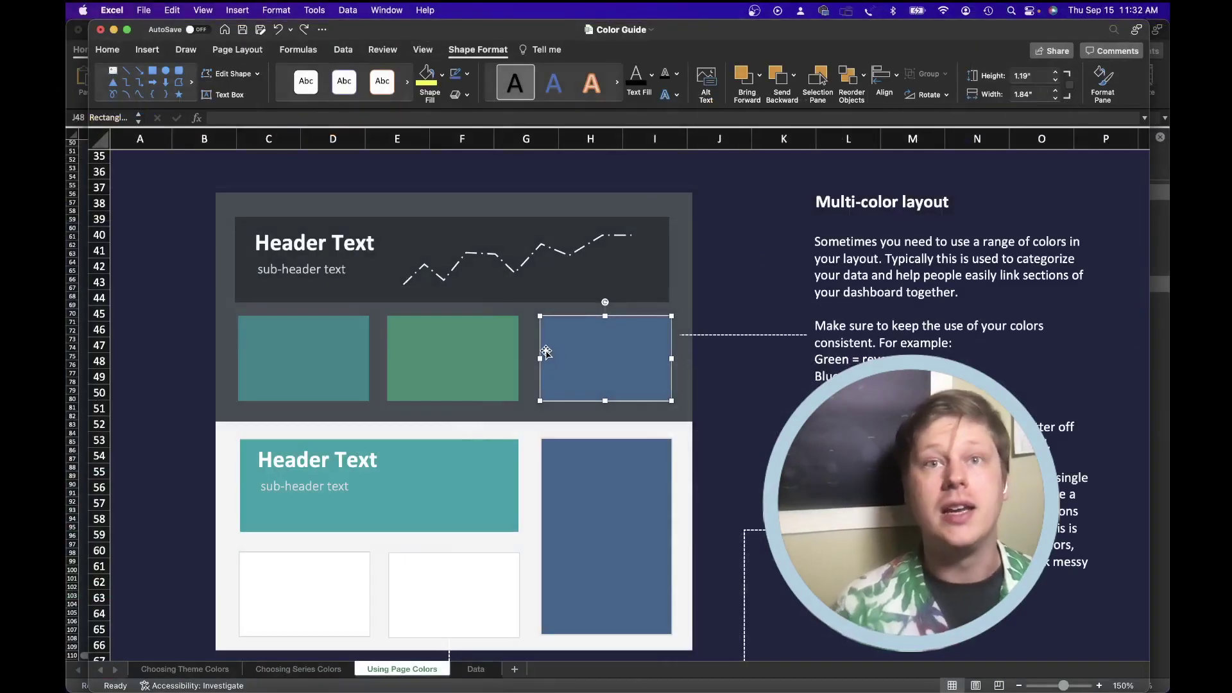
{"action": "scroll", "coordinate": [524, 352], "scroll_direction": "down", "scroll_amount": 1}
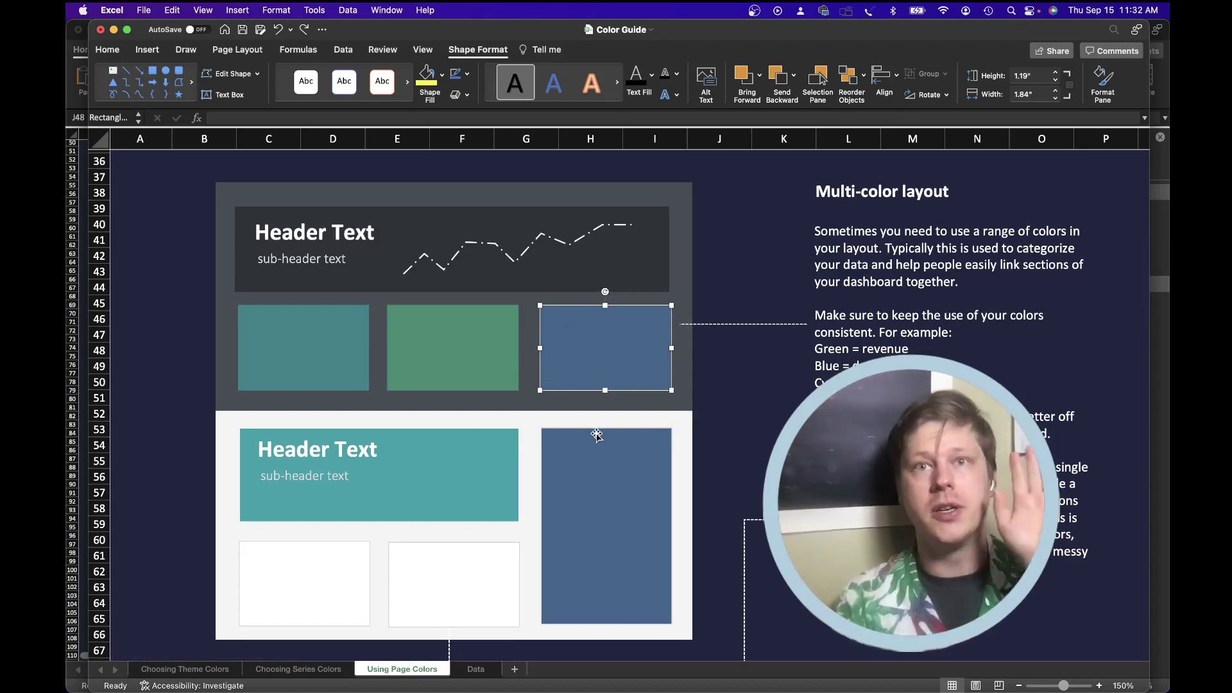
Switch to Choosing Series Colors and scroll down through the contrast line charts and palettes
{"action": "left_click", "coordinate": [313, 669]}
{"action": "scroll", "coordinate": [417, 565], "scroll_direction": "left", "scroll_amount": 3}
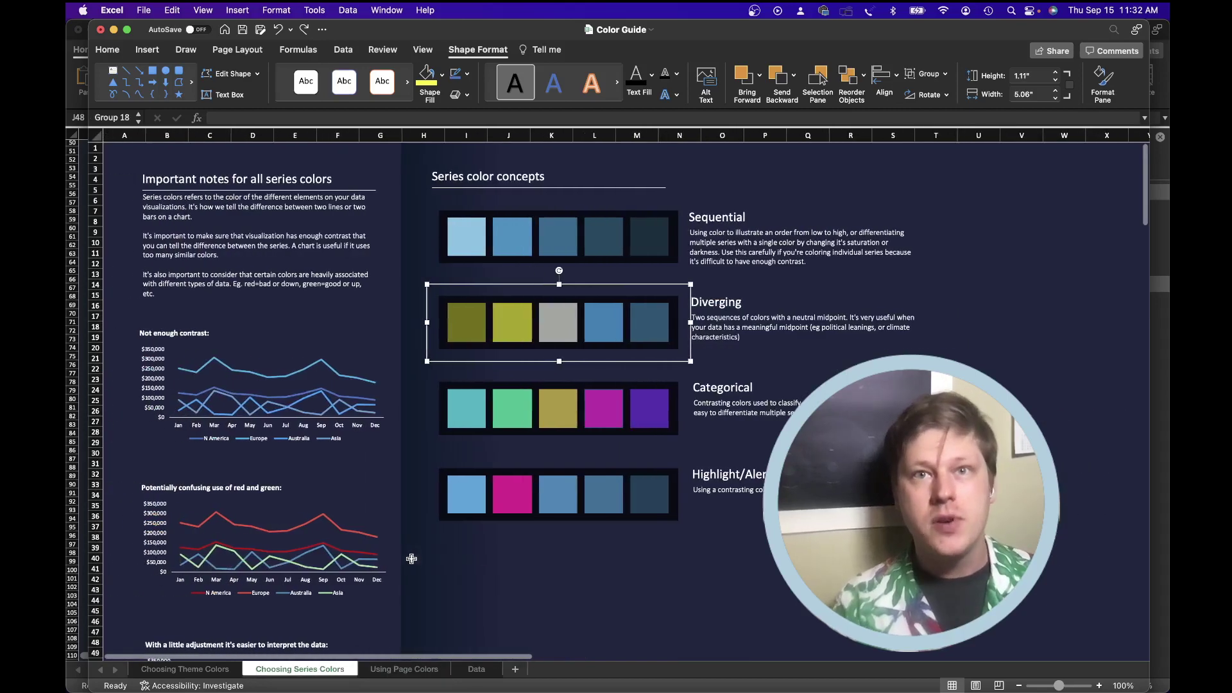
{"action": "scroll", "coordinate": [411, 562], "scroll_direction": "down", "scroll_amount": 2}
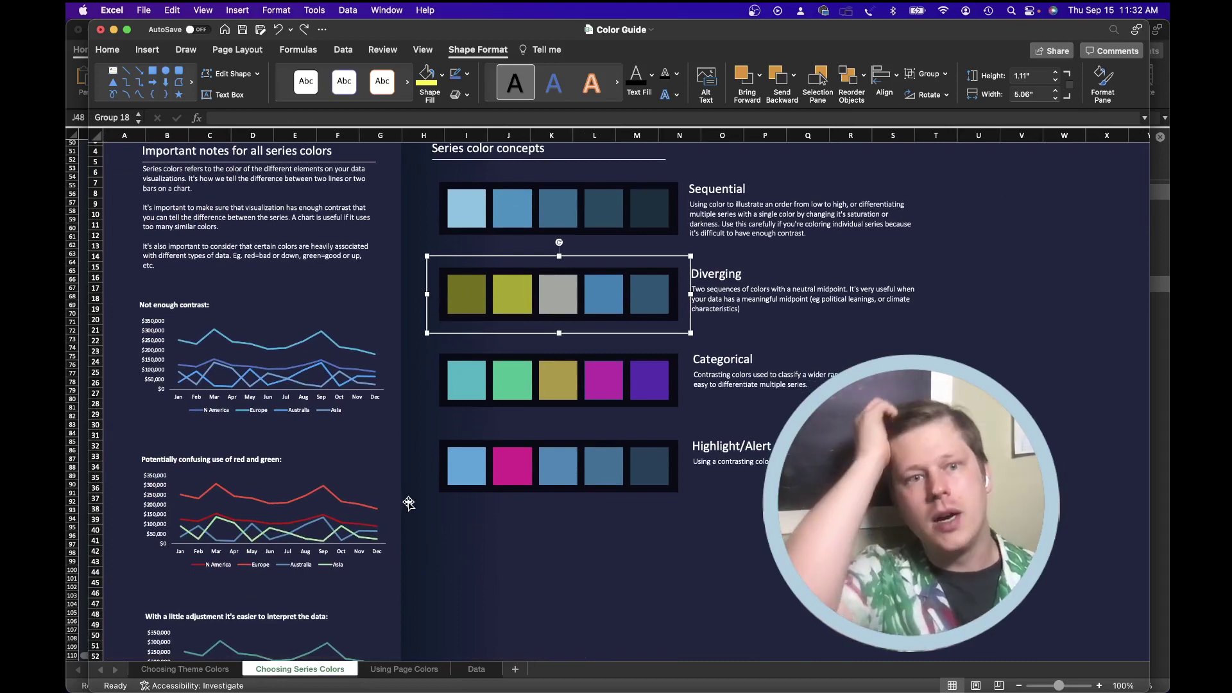
{"action": "scroll", "coordinate": [385, 267], "scroll_direction": "down", "scroll_amount": 1}
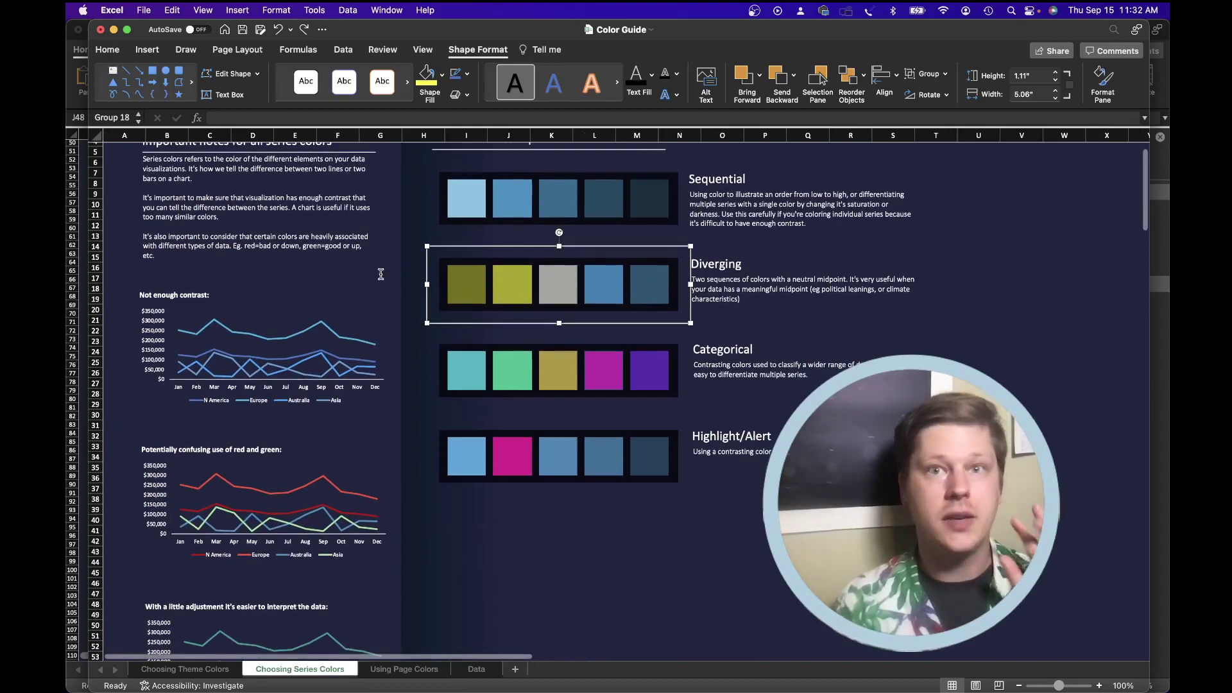
{"action": "scroll", "coordinate": [361, 262], "scroll_direction": "down", "scroll_amount": 1}
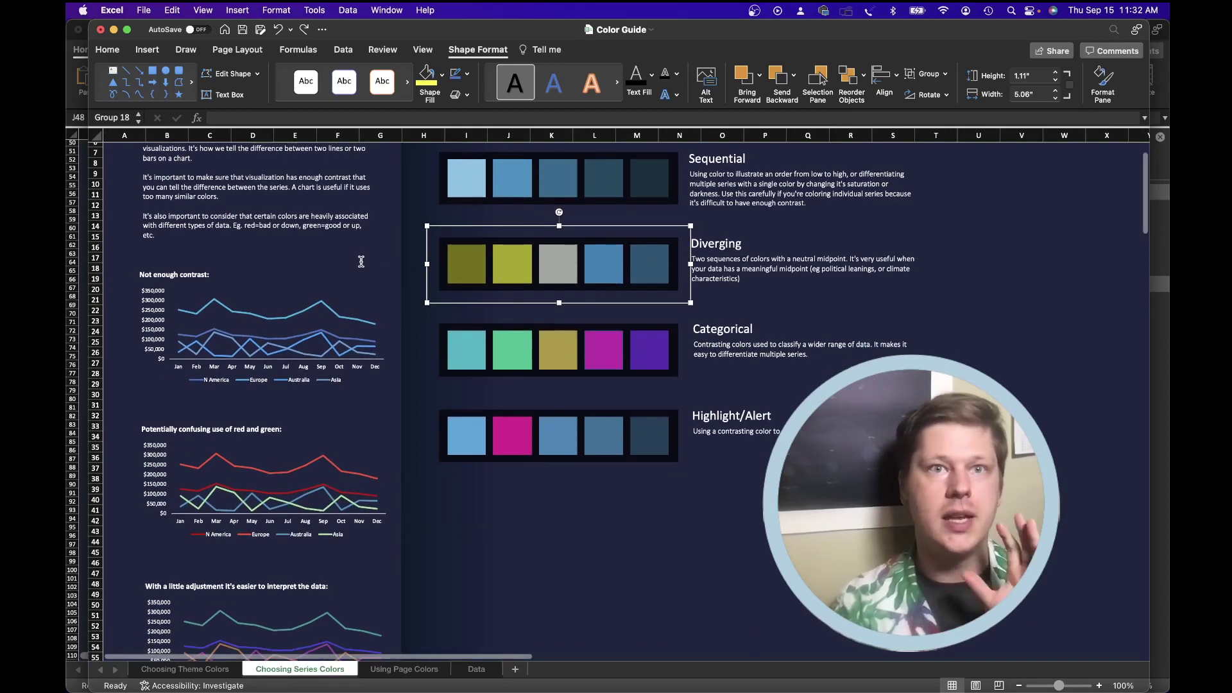
{"action": "scroll", "coordinate": [347, 260], "scroll_direction": "down", "scroll_amount": 1}
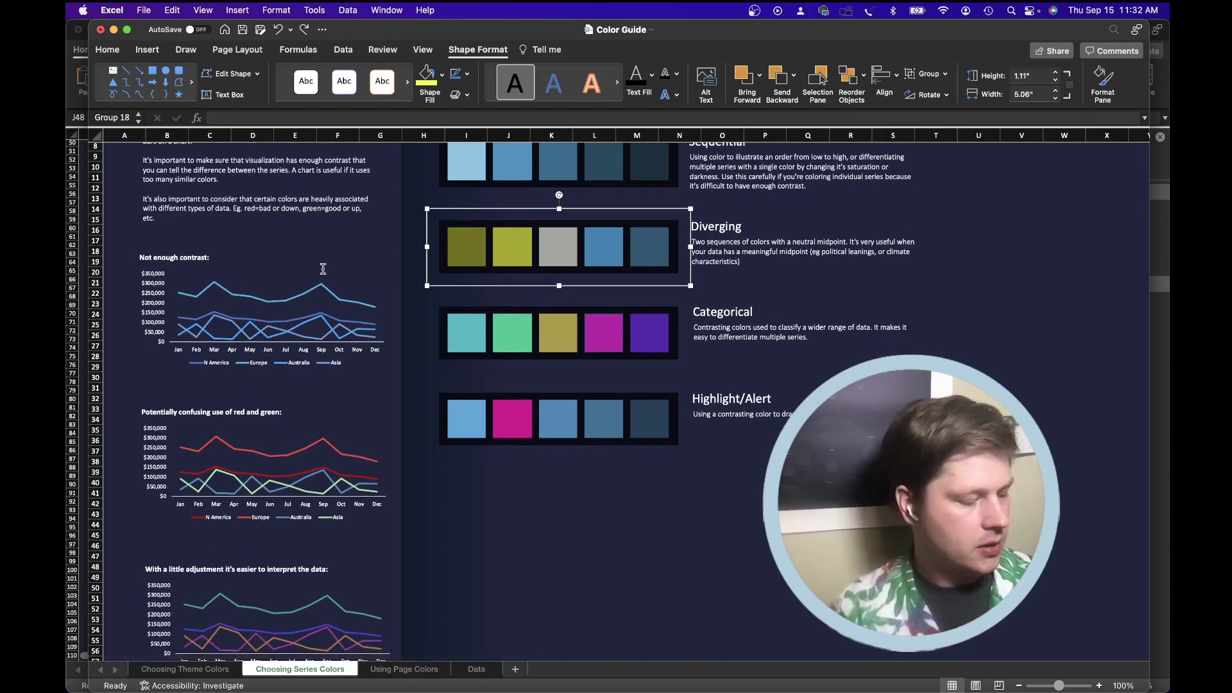
{"action": "scroll", "coordinate": [493, 402], "scroll_direction": "down", "scroll_amount": 3}
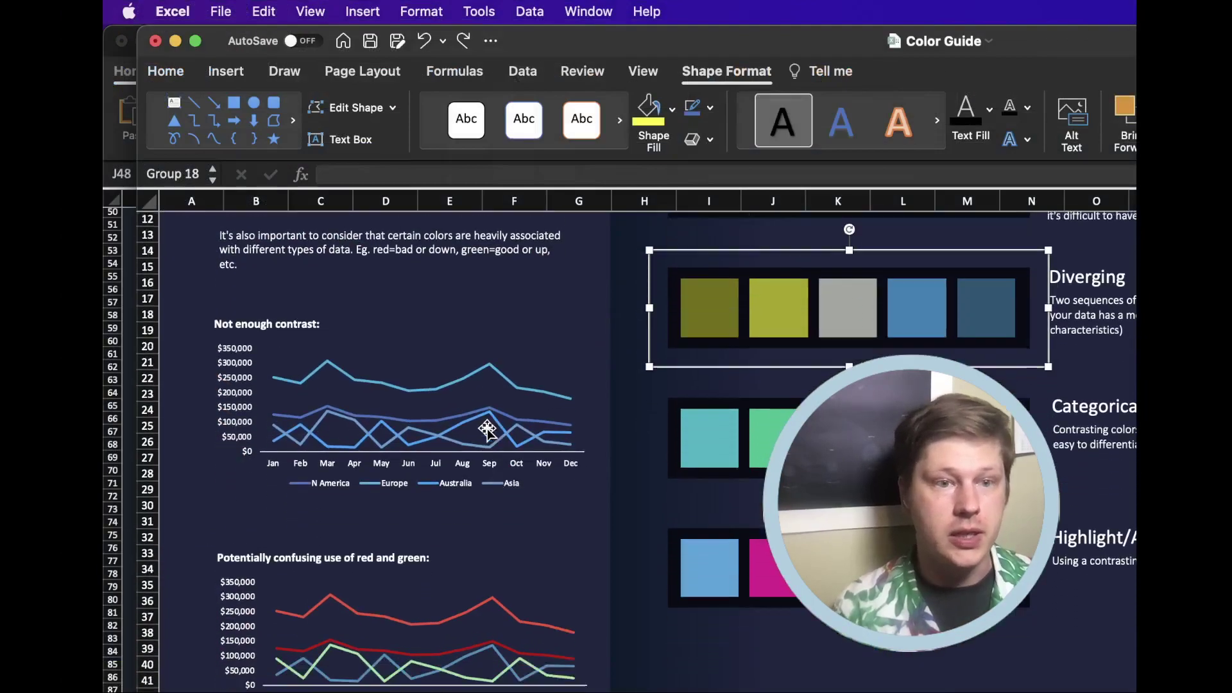
{"action": "left_click", "coordinate": [341, 361]}
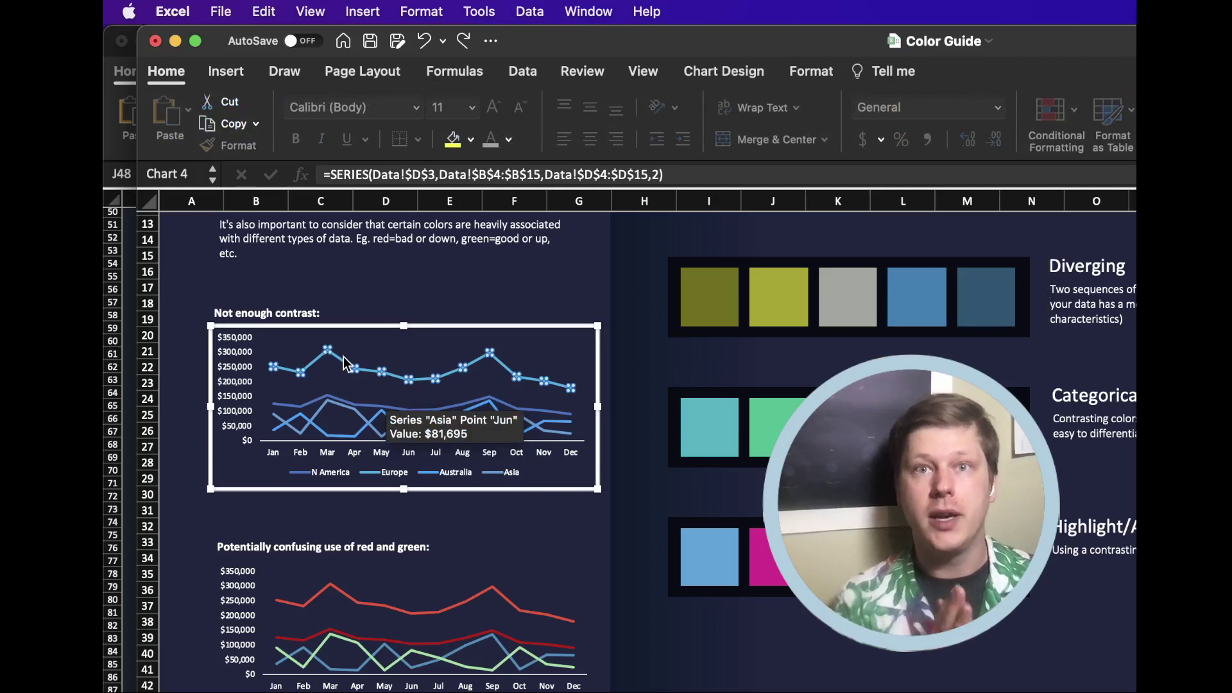
{"action": "left_click", "coordinate": [505, 492]}
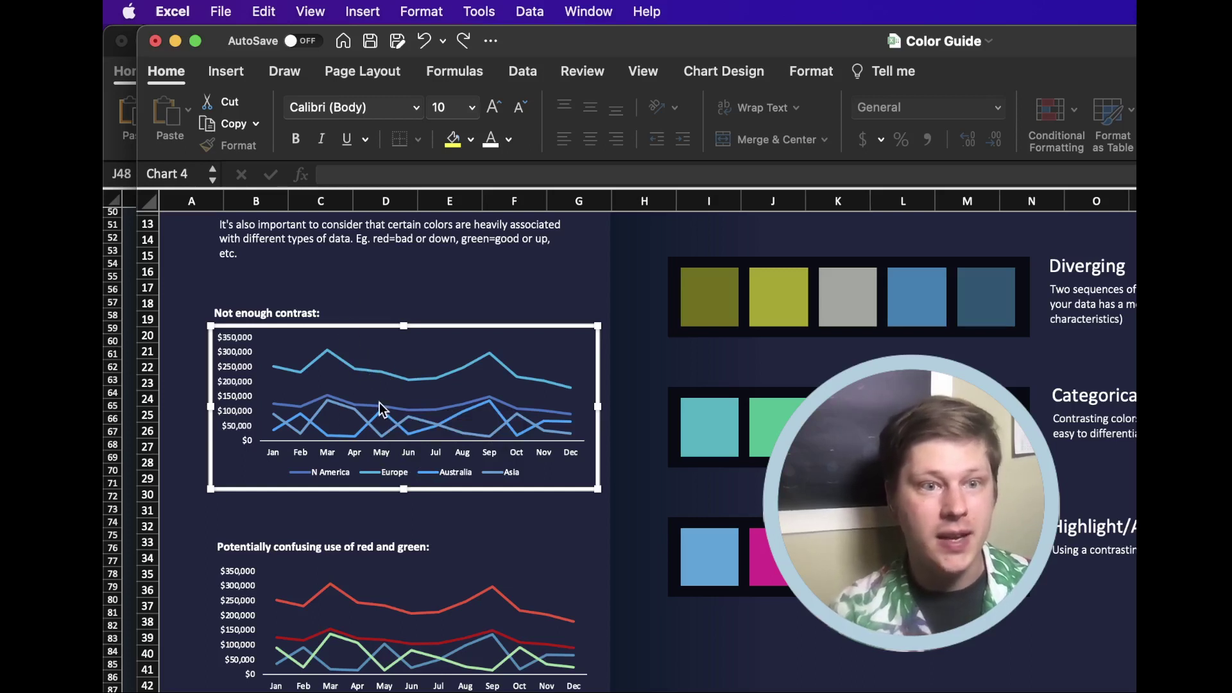
{"action": "mouse_move", "coordinate": [360, 433]}
{"action": "mouse_move", "coordinate": [397, 376]}
{"action": "scroll", "coordinate": [396, 375], "scroll_direction": "down", "scroll_amount": 1}
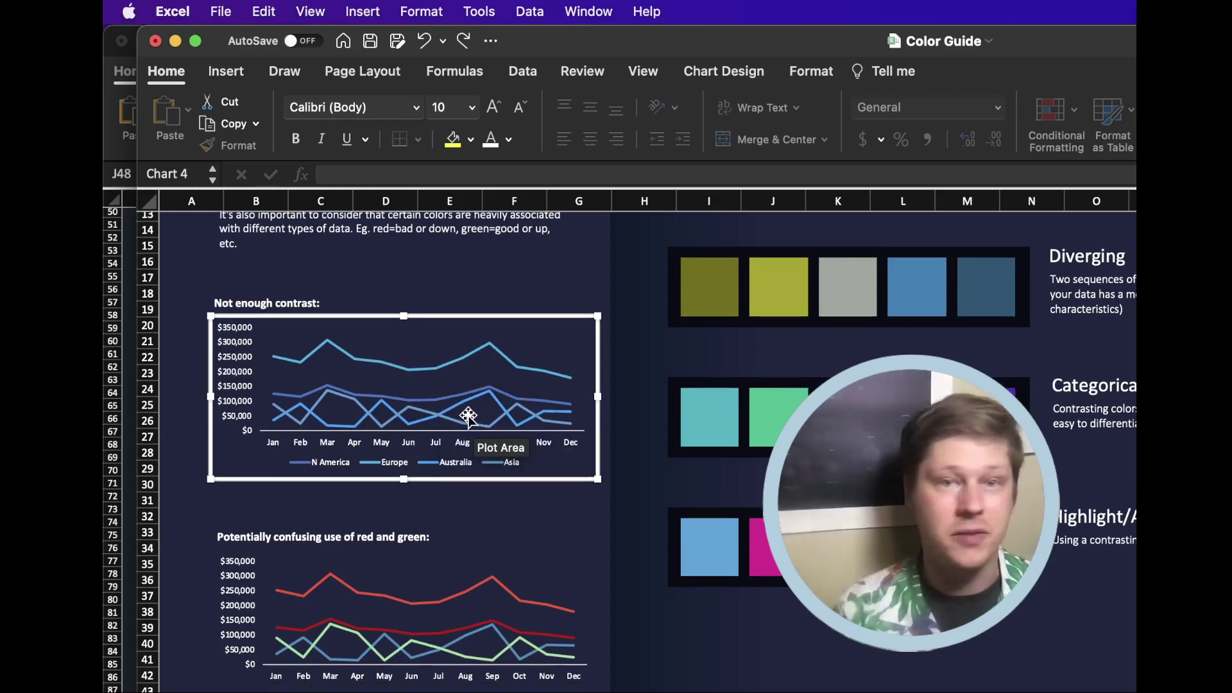
{"action": "scroll", "coordinate": [466, 420], "scroll_direction": "down", "scroll_amount": 1}
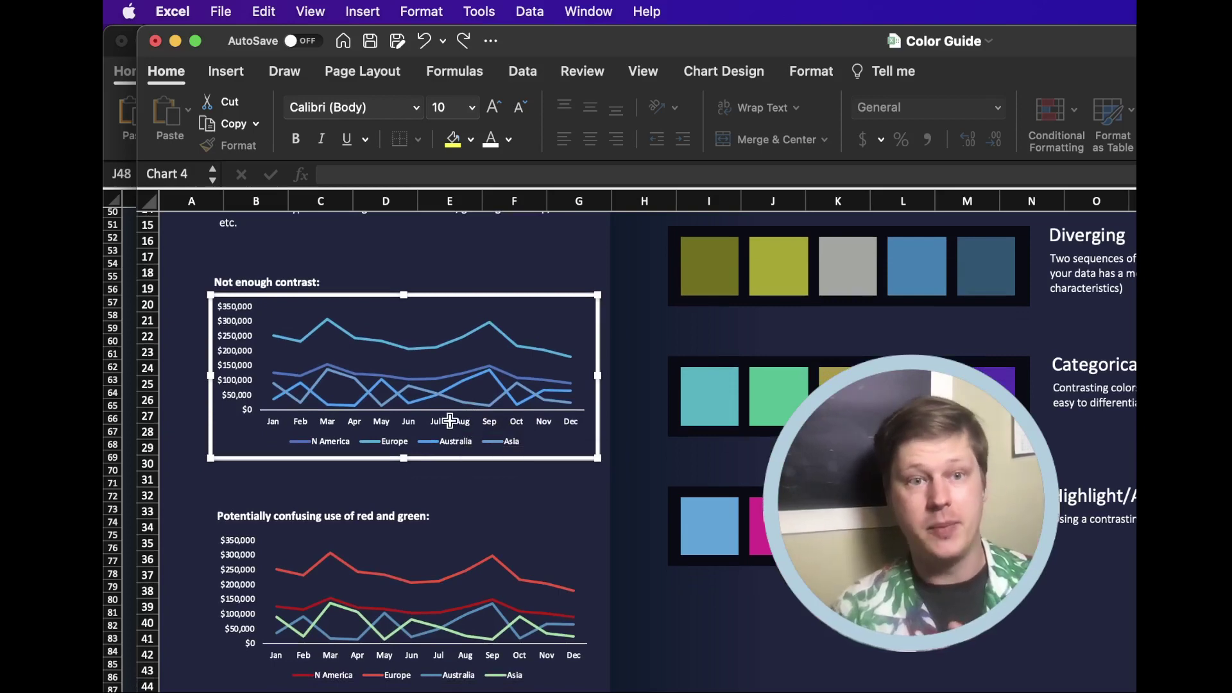
{"action": "scroll", "coordinate": [452, 427], "scroll_direction": "down", "scroll_amount": 1}
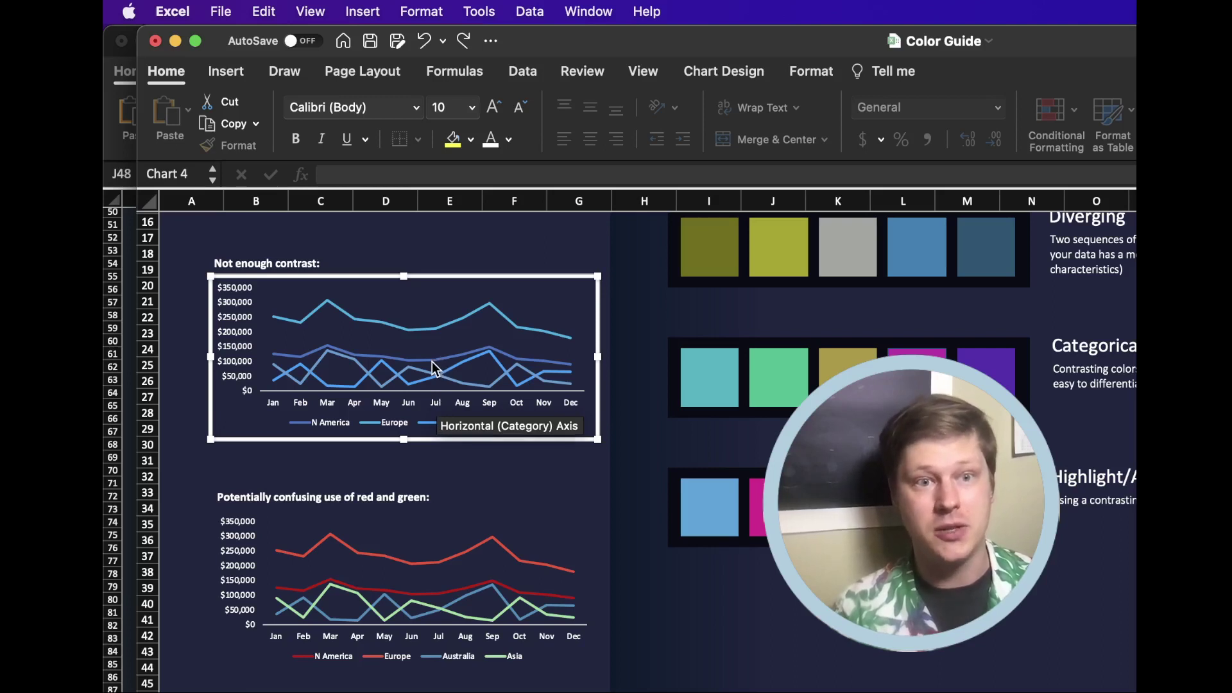
{"action": "scroll", "coordinate": [434, 361], "scroll_direction": "down", "scroll_amount": 1}
{"action": "mouse_move", "coordinate": [433, 368]}
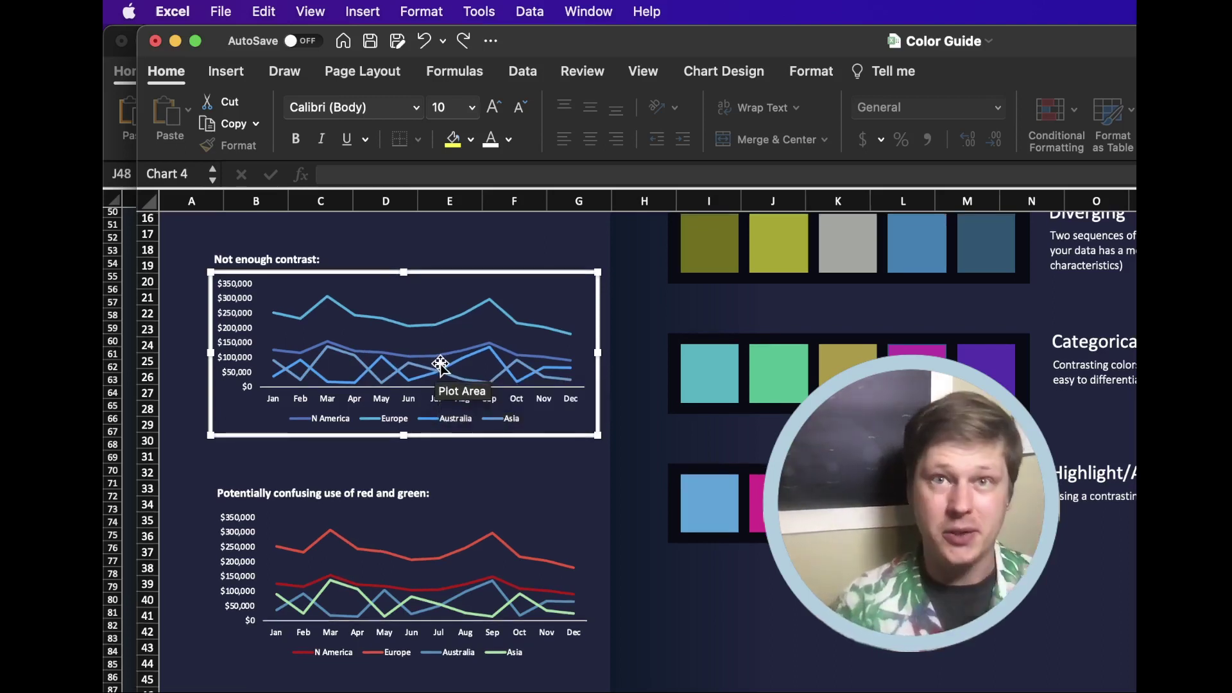
{"action": "scroll", "coordinate": [446, 371], "scroll_direction": "down", "scroll_amount": 3}
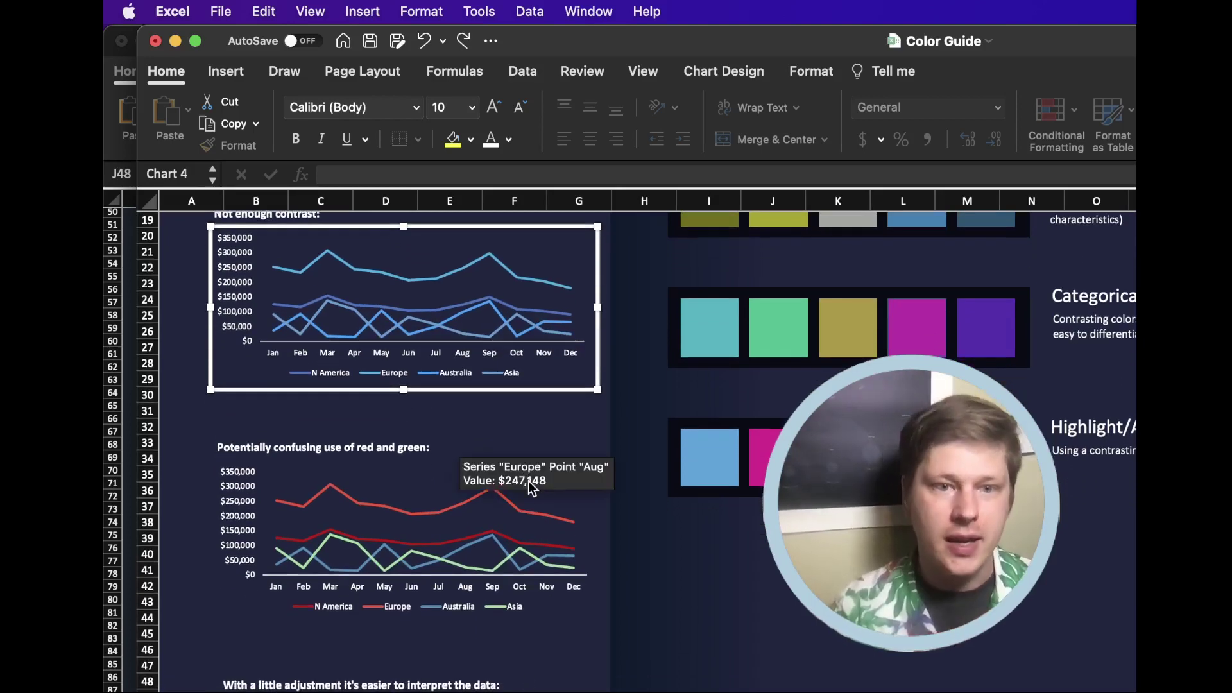
{"action": "left_click", "coordinate": [438, 441]}
{"action": "left_click", "coordinate": [404, 478]}
{"action": "scroll", "coordinate": [405, 479], "scroll_direction": "down", "scroll_amount": 4}
{"action": "scroll", "coordinate": [423, 482], "scroll_direction": "down", "scroll_amount": 1}
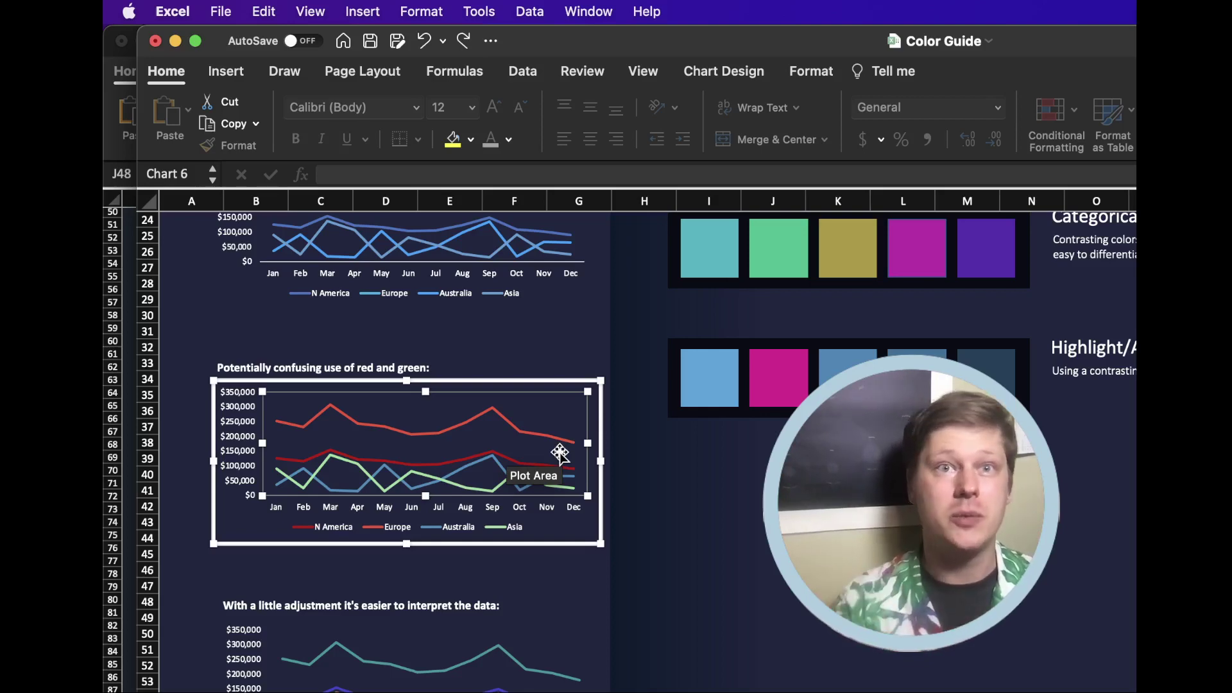
{"action": "mouse_move", "coordinate": [459, 476]}
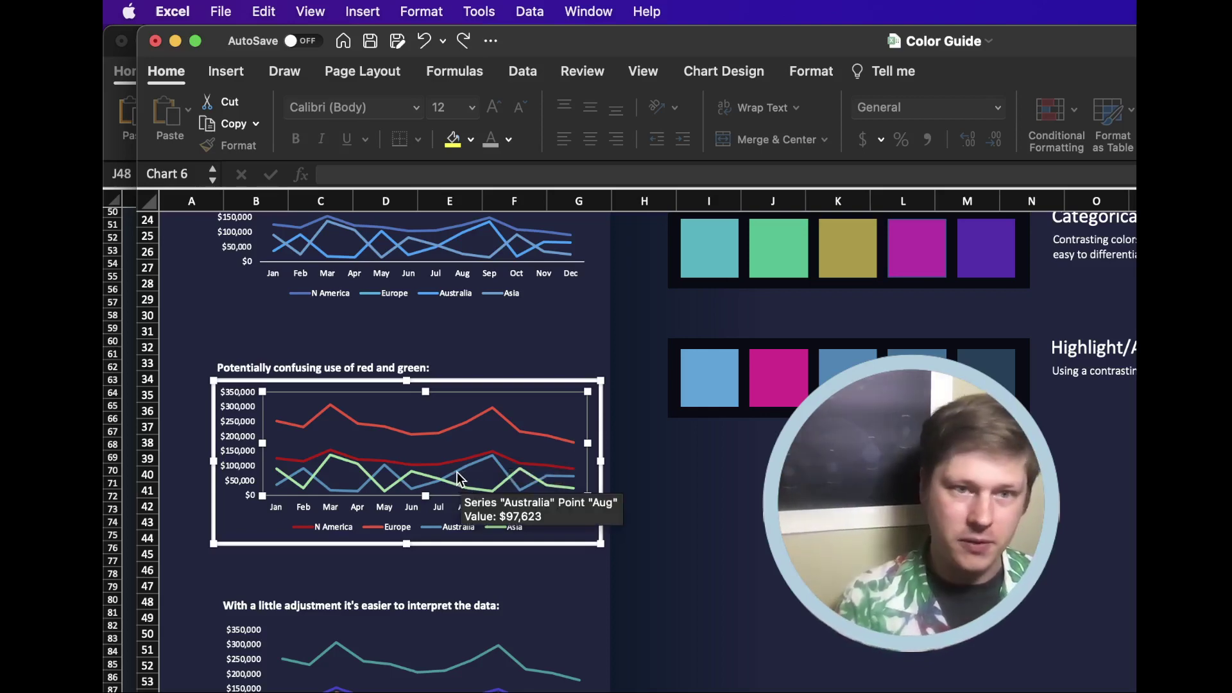
{"action": "scroll", "coordinate": [461, 475], "scroll_direction": "down", "scroll_amount": 5}
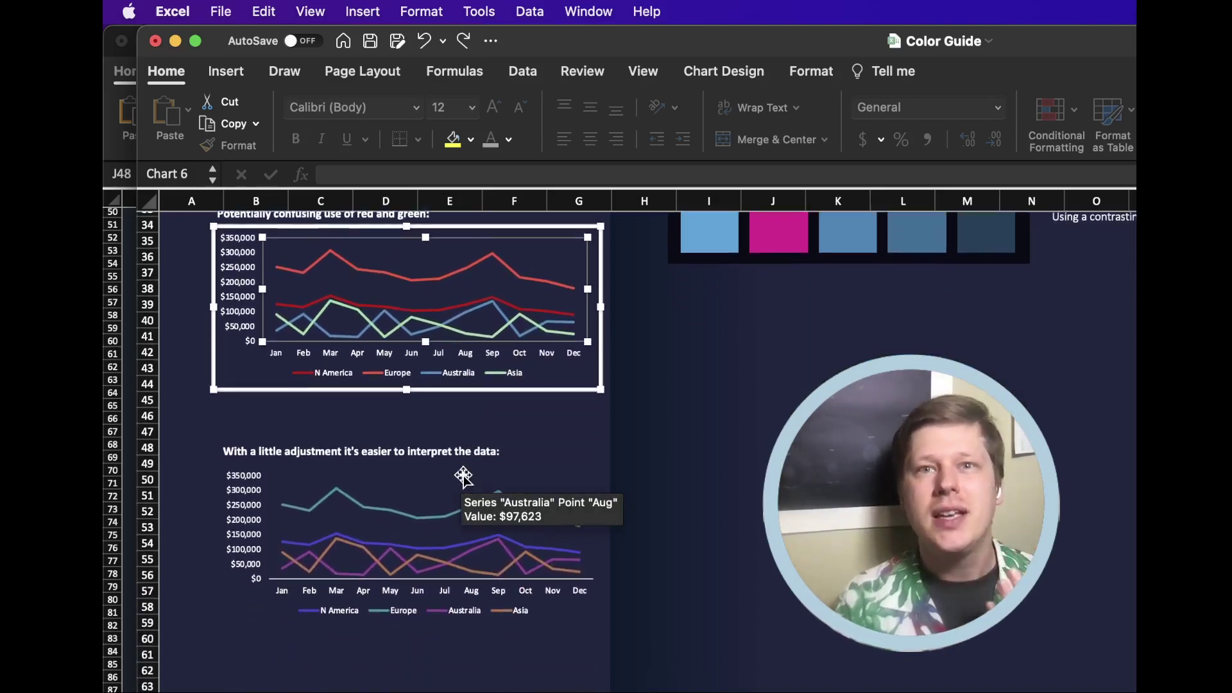
{"action": "scroll", "coordinate": [475, 469], "scroll_direction": "down", "scroll_amount": 1}
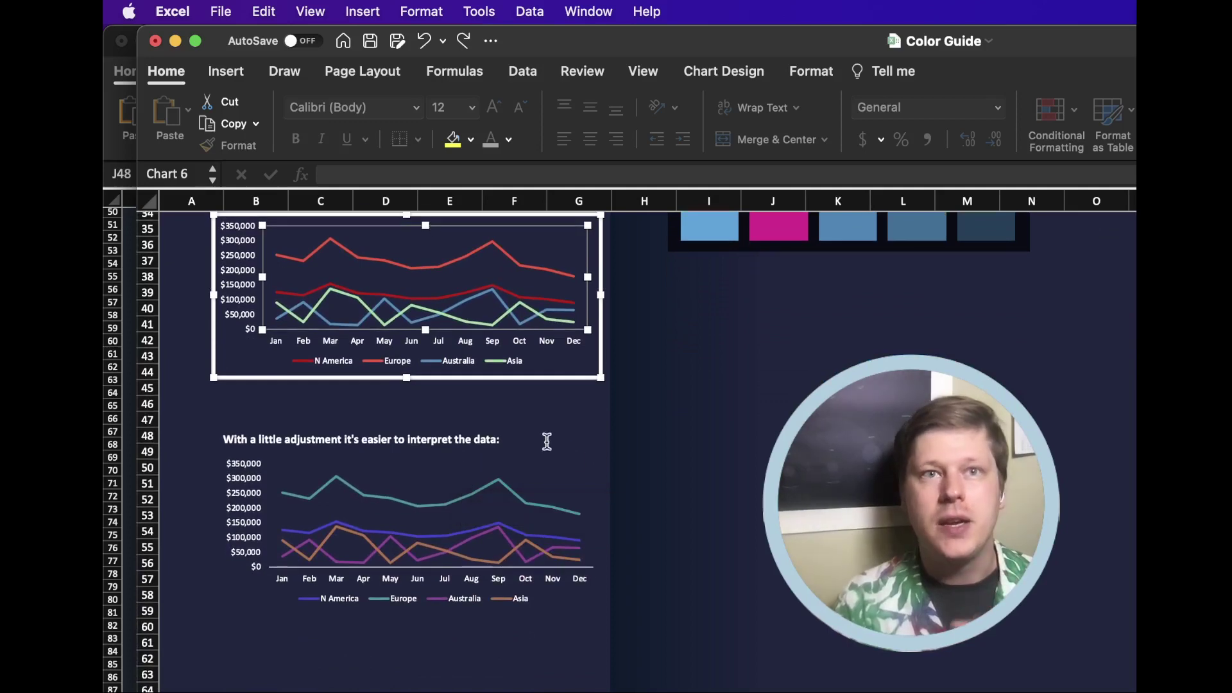
{"action": "left_click", "coordinate": [543, 500]}
{"action": "scroll", "coordinate": [492, 488], "scroll_direction": "down", "scroll_amount": 2}
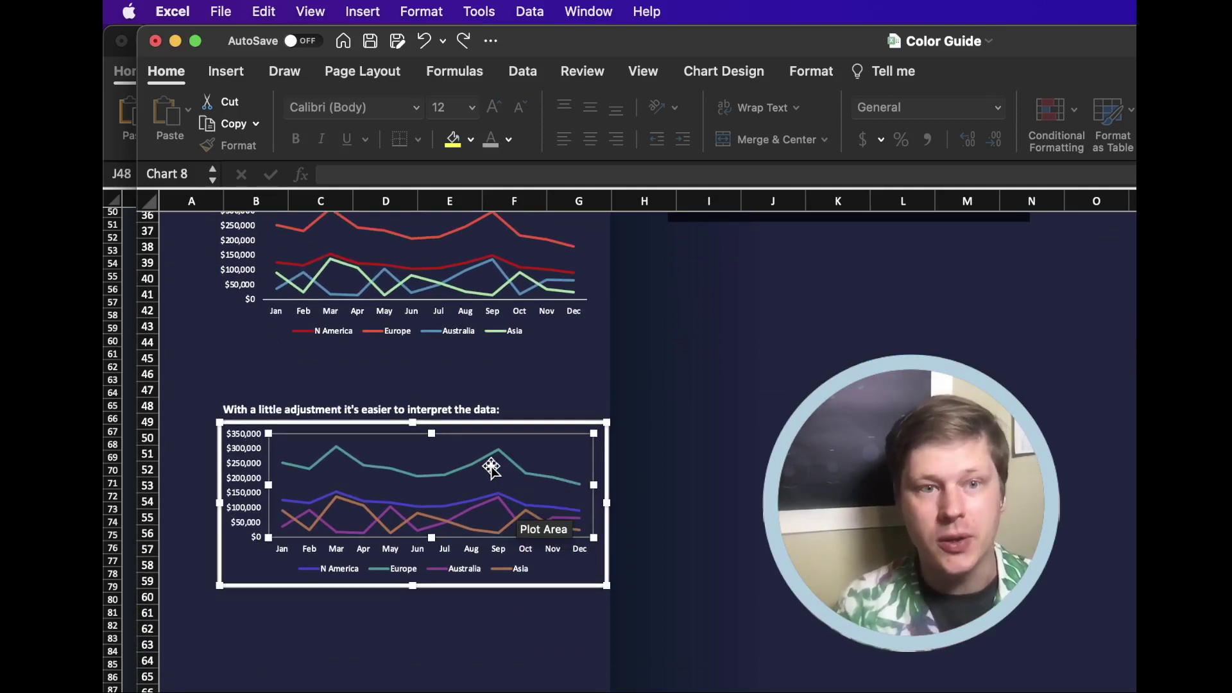
{"action": "left_click", "coordinate": [471, 512]}
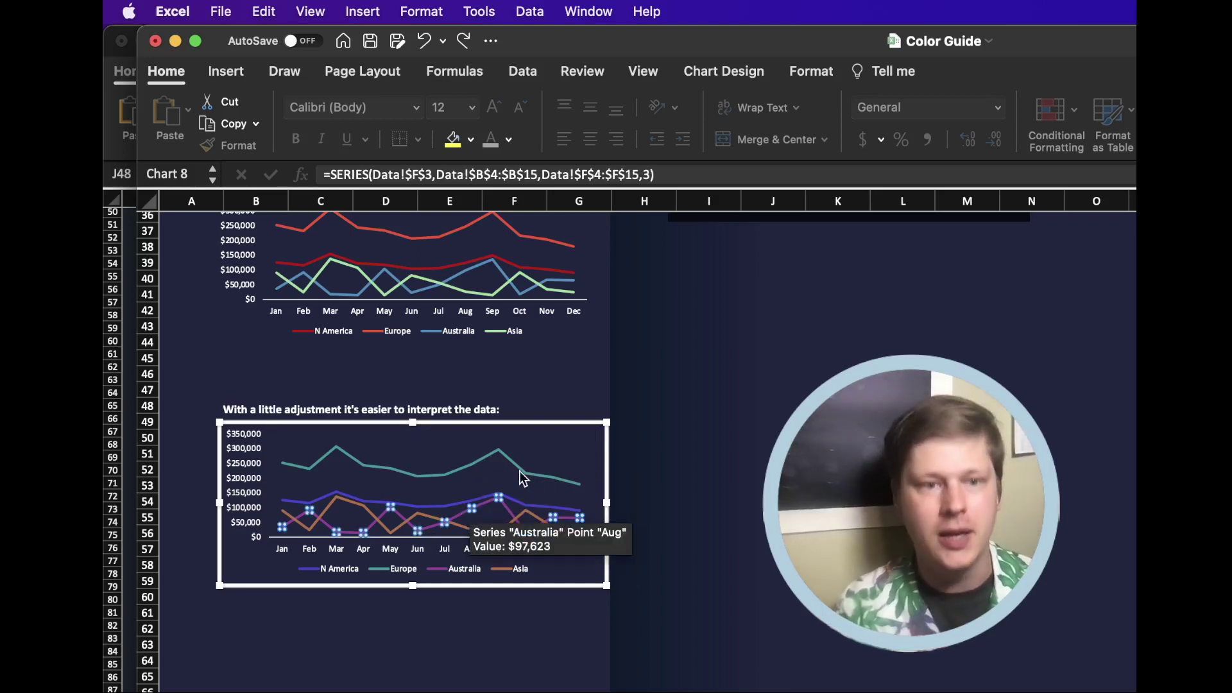
{"action": "left_click", "coordinate": [540, 418]}
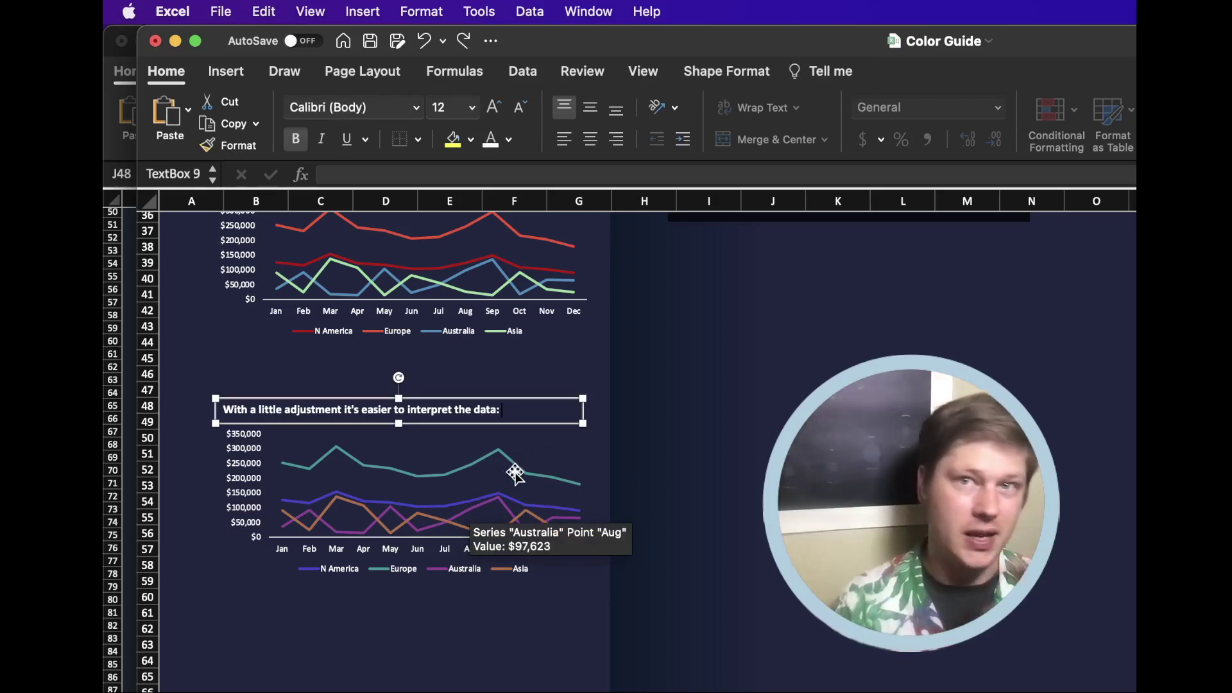
{"action": "left_click", "coordinate": [515, 474]}
{"action": "left_click", "coordinate": [700, 422]}
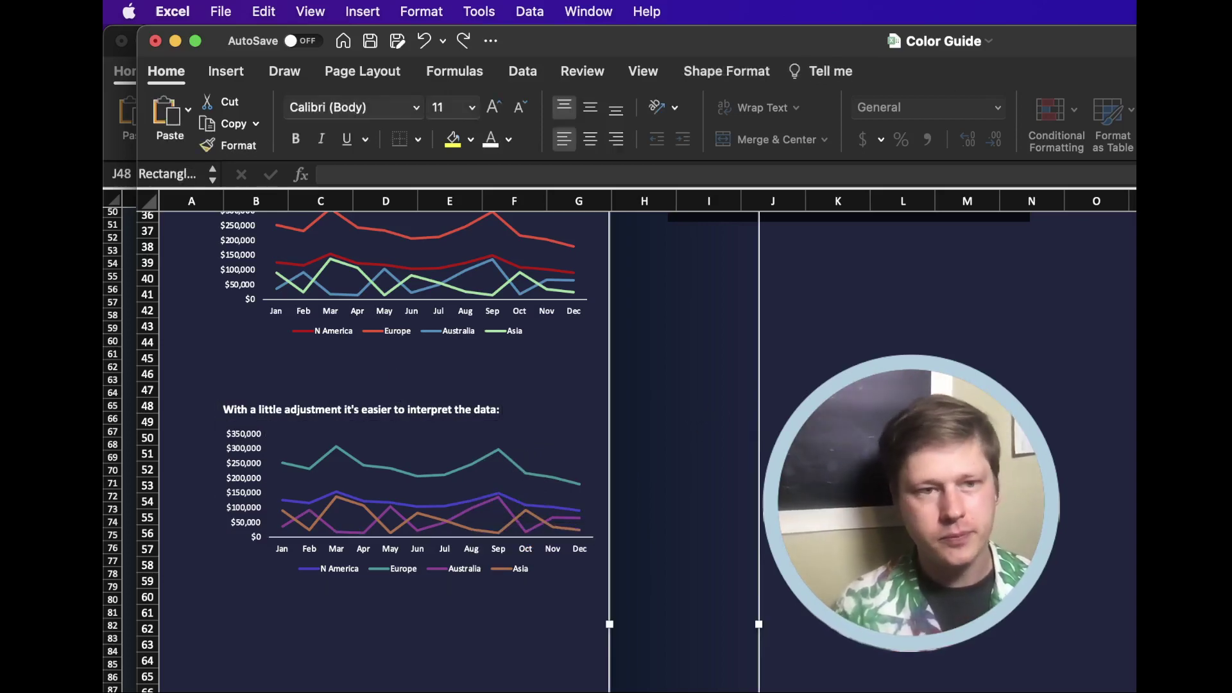
{"action": "scroll", "coordinate": [635, 449], "scroll_direction": "up", "scroll_amount": 10}
{"action": "scroll", "coordinate": [635, 450], "scroll_direction": "right", "scroll_amount": 2}
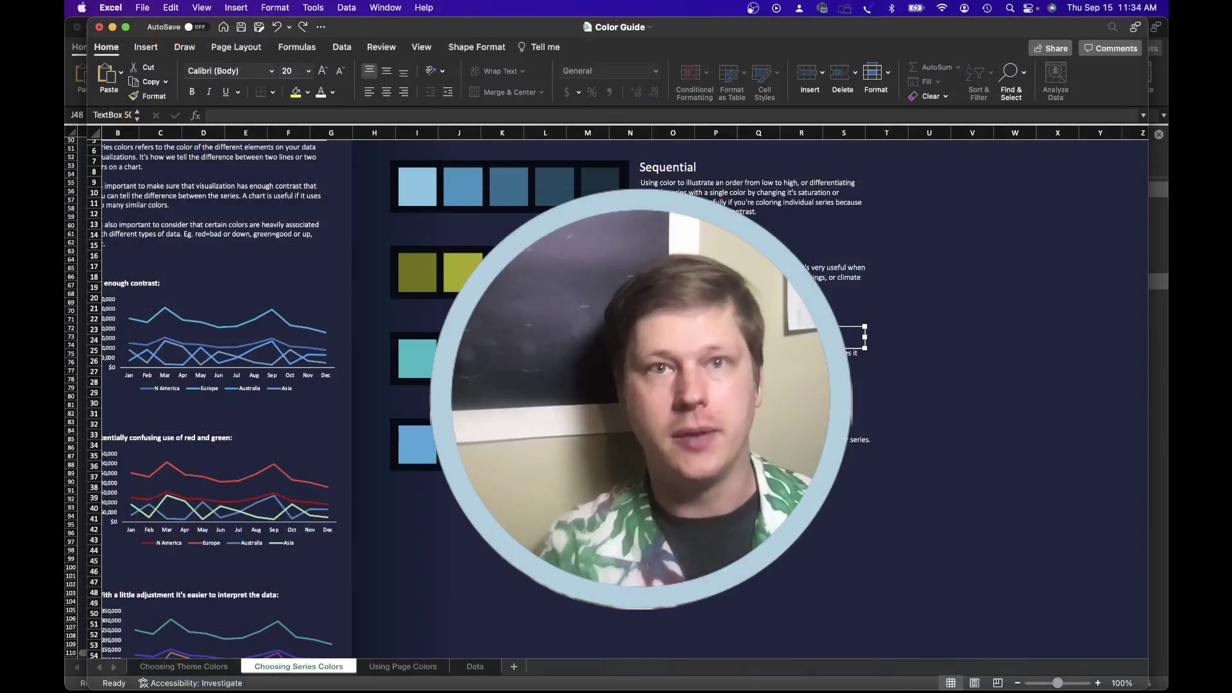
{"action": "scroll", "coordinate": [616, 385], "scroll_direction": "right", "scroll_amount": 5}
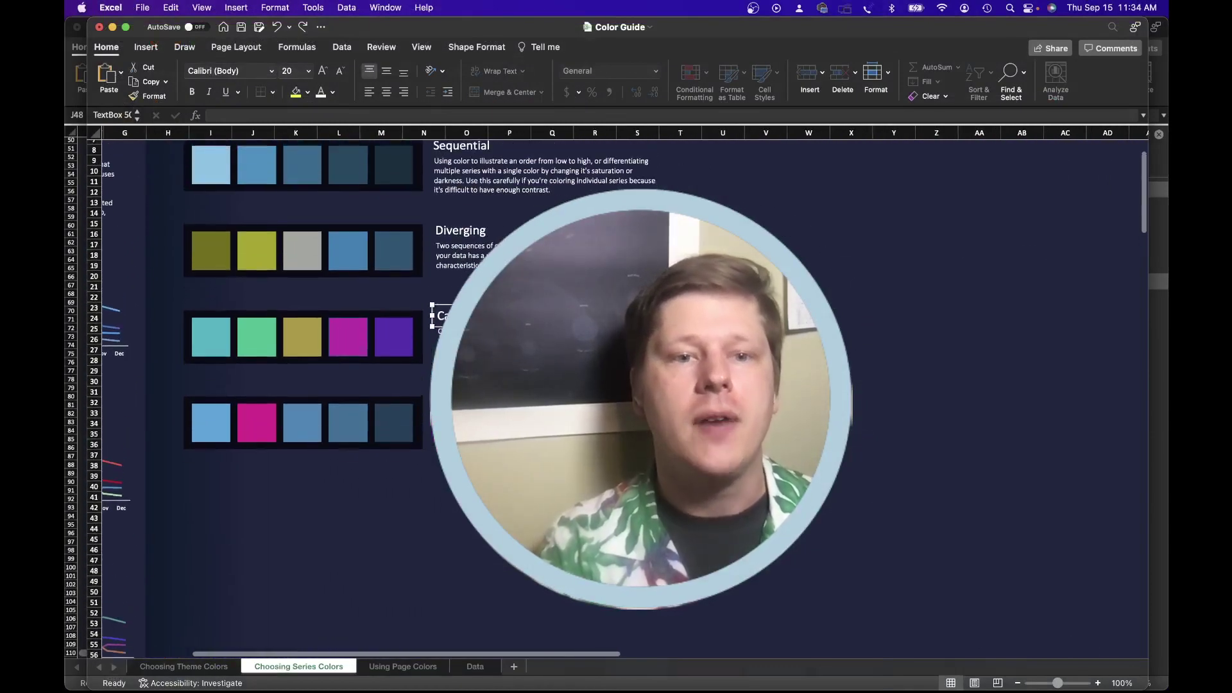
{"action": "scroll", "coordinate": [372, 398], "scroll_direction": "up", "scroll_amount": 5}
{"action": "scroll", "coordinate": [373, 398], "scroll_direction": "right", "scroll_amount": 1}
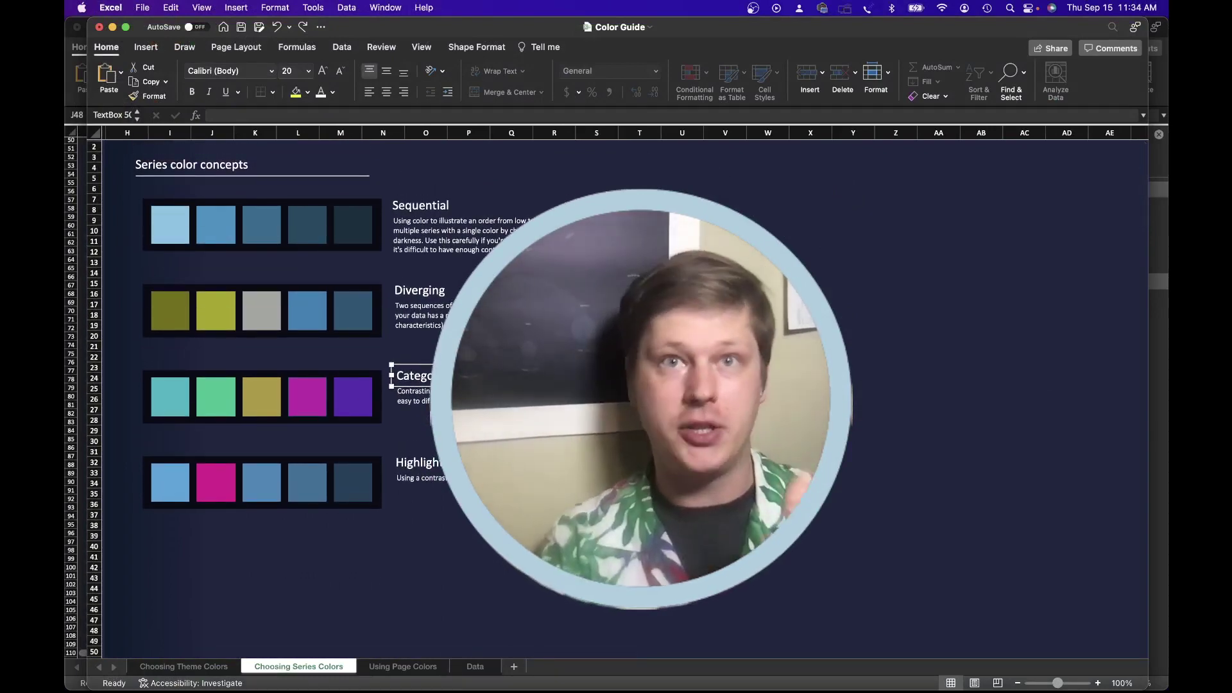
{"action": "scroll", "coordinate": [257, 475], "scroll_direction": "down", "scroll_amount": 1}
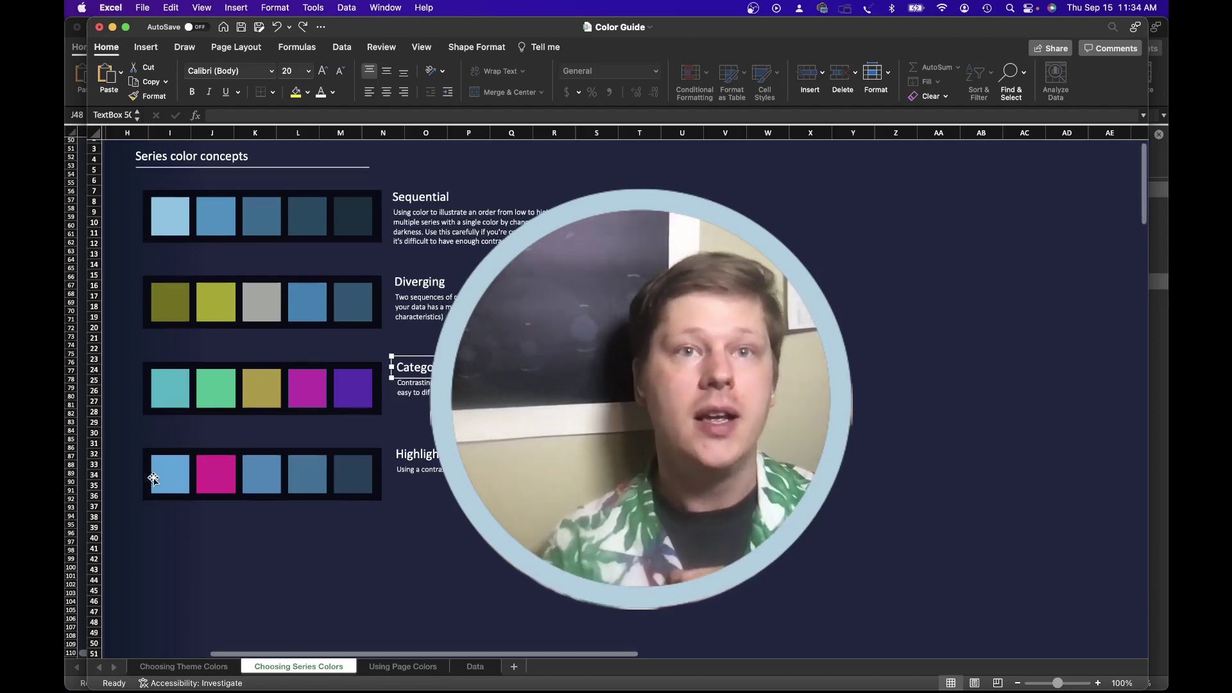
{"action": "left_click", "coordinate": [194, 455]}
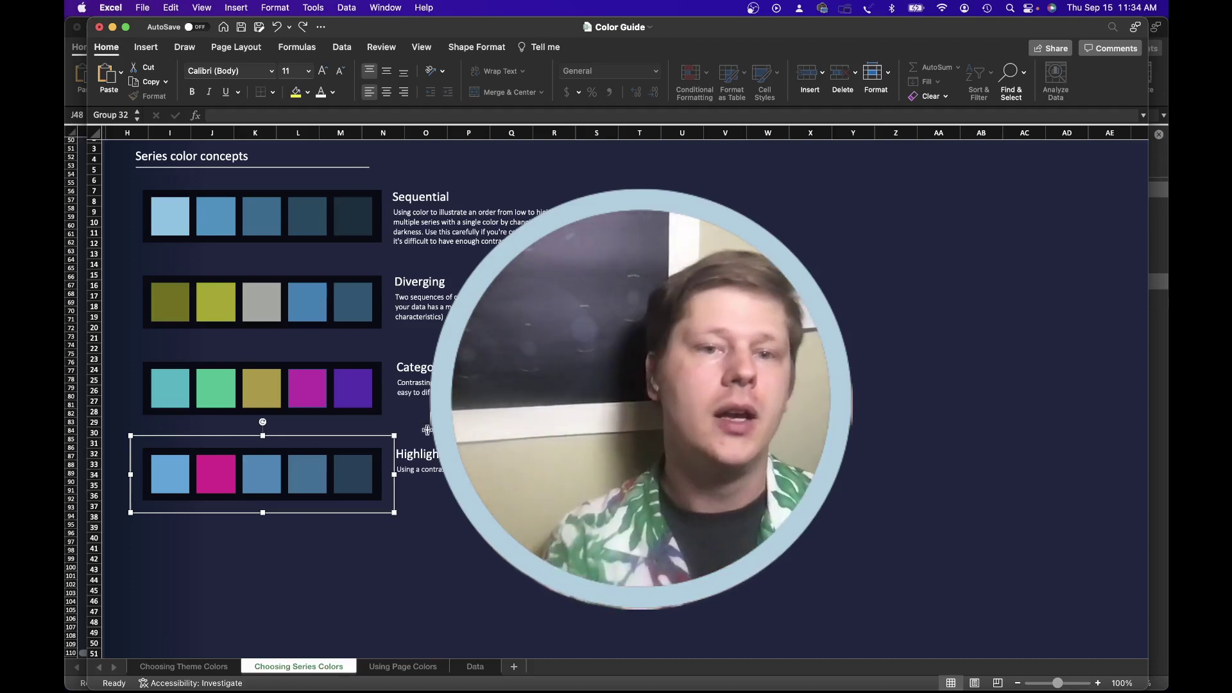
{"action": "scroll", "coordinate": [396, 335], "scroll_direction": "up", "scroll_amount": 1}
{"action": "left_click", "coordinate": [393, 406]}
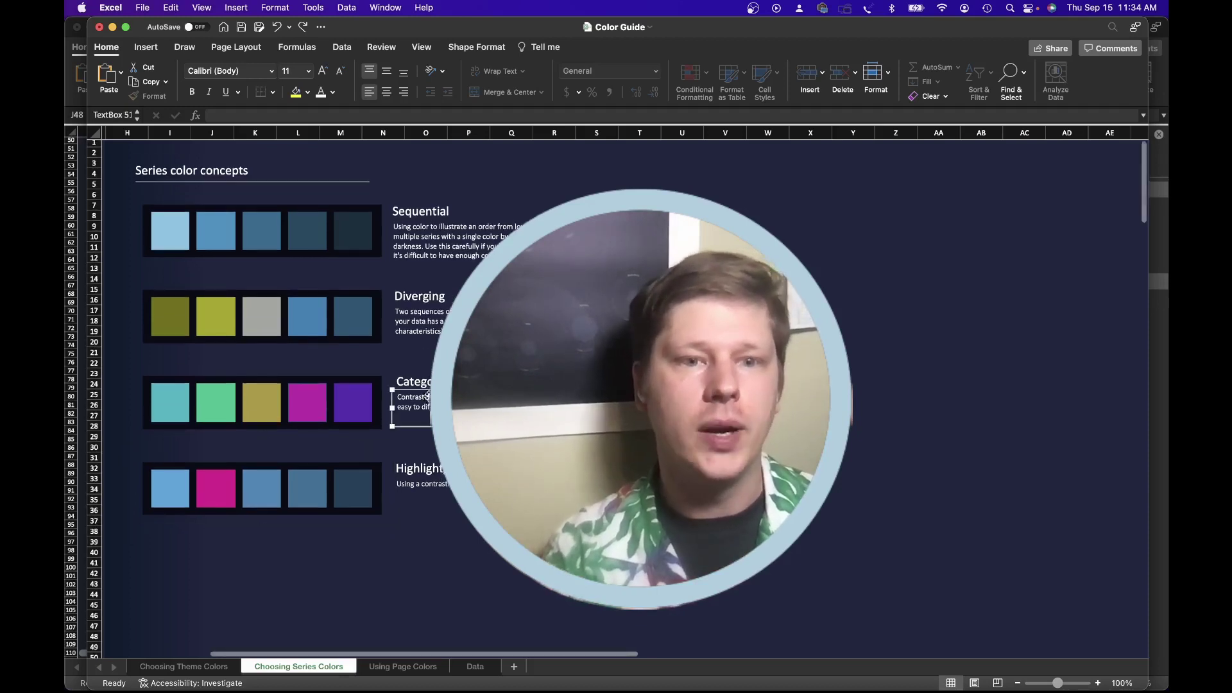
{"action": "left_click", "coordinate": [350, 382]}
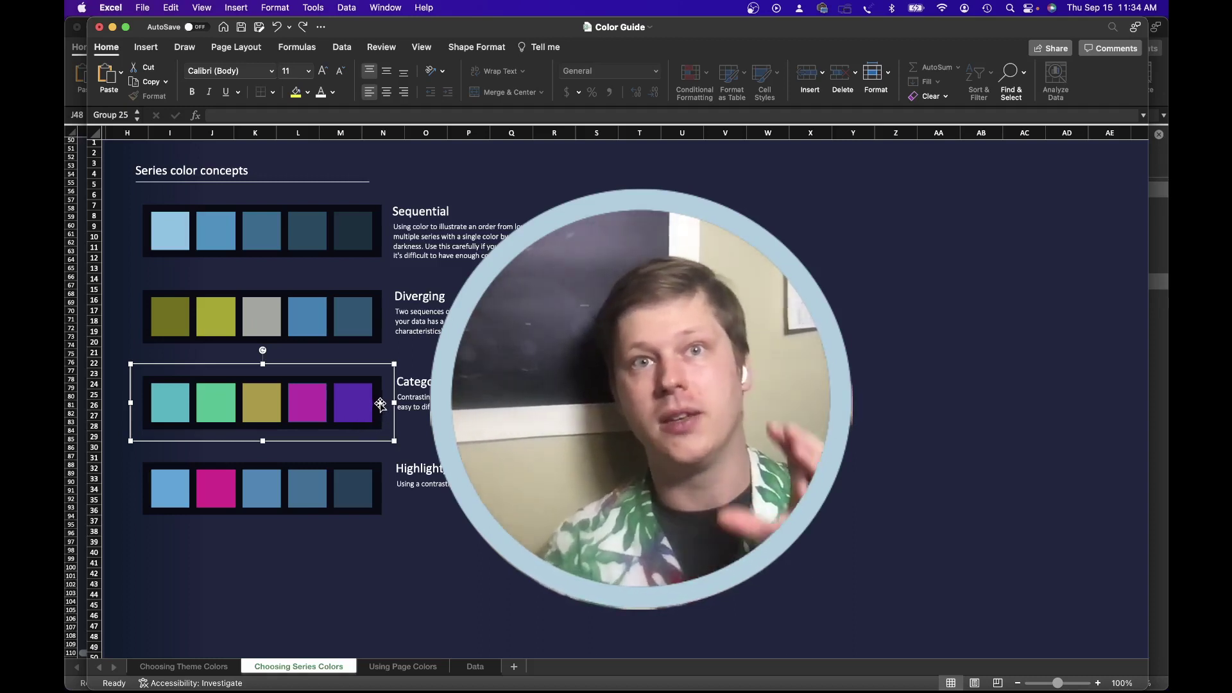
{"action": "scroll", "coordinate": [382, 404], "scroll_direction": "right", "scroll_amount": 2}
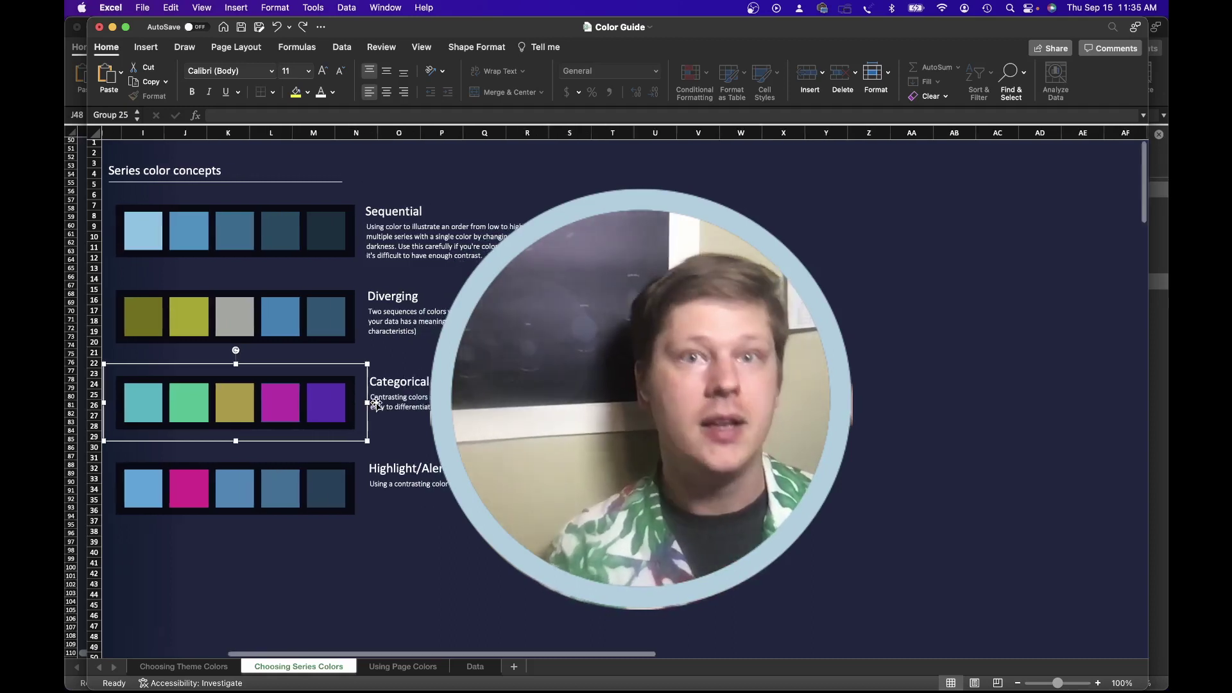
{"action": "scroll", "coordinate": [375, 402], "scroll_direction": "left", "scroll_amount": 2}
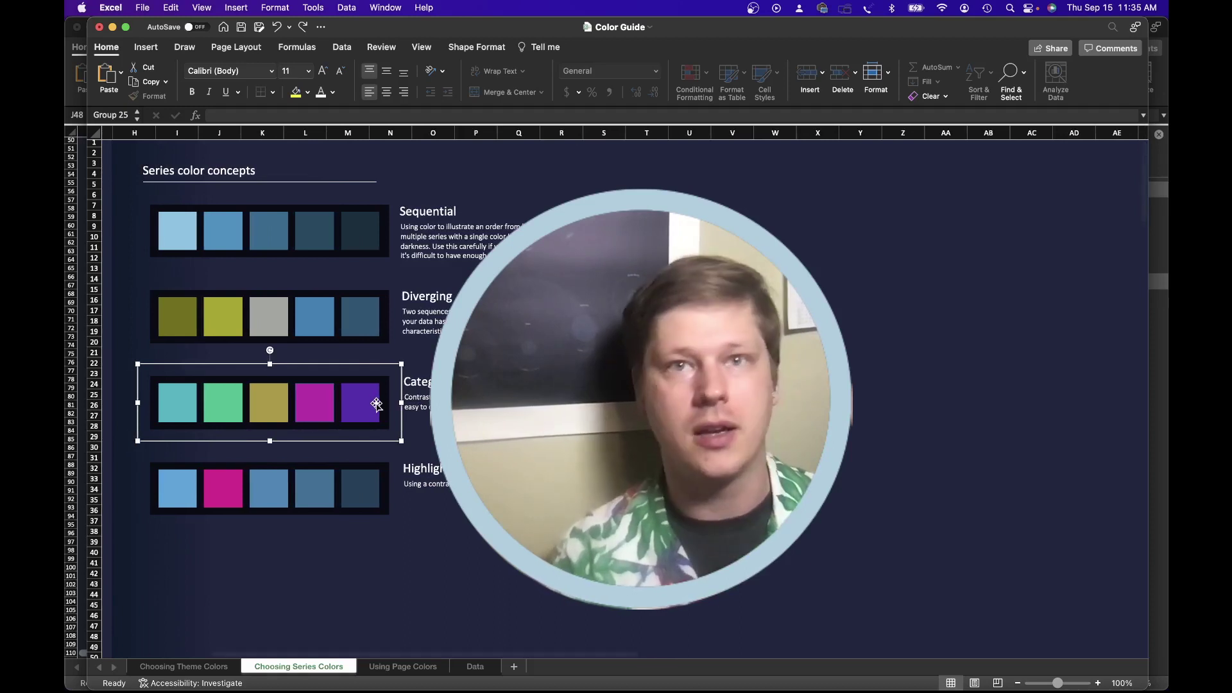
{"action": "scroll", "coordinate": [375, 403], "scroll_direction": "up", "scroll_amount": 1}
{"action": "left_click", "coordinate": [374, 305]}
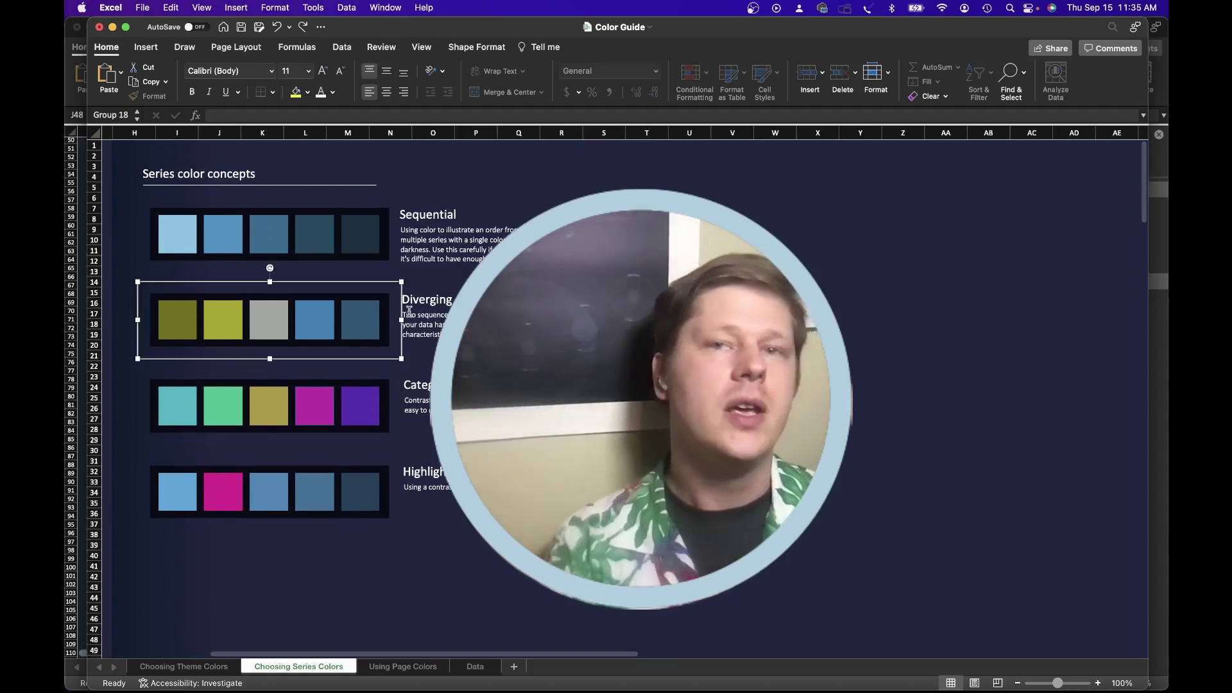
{"action": "scroll", "coordinate": [398, 310], "scroll_direction": "right", "scroll_amount": 1}
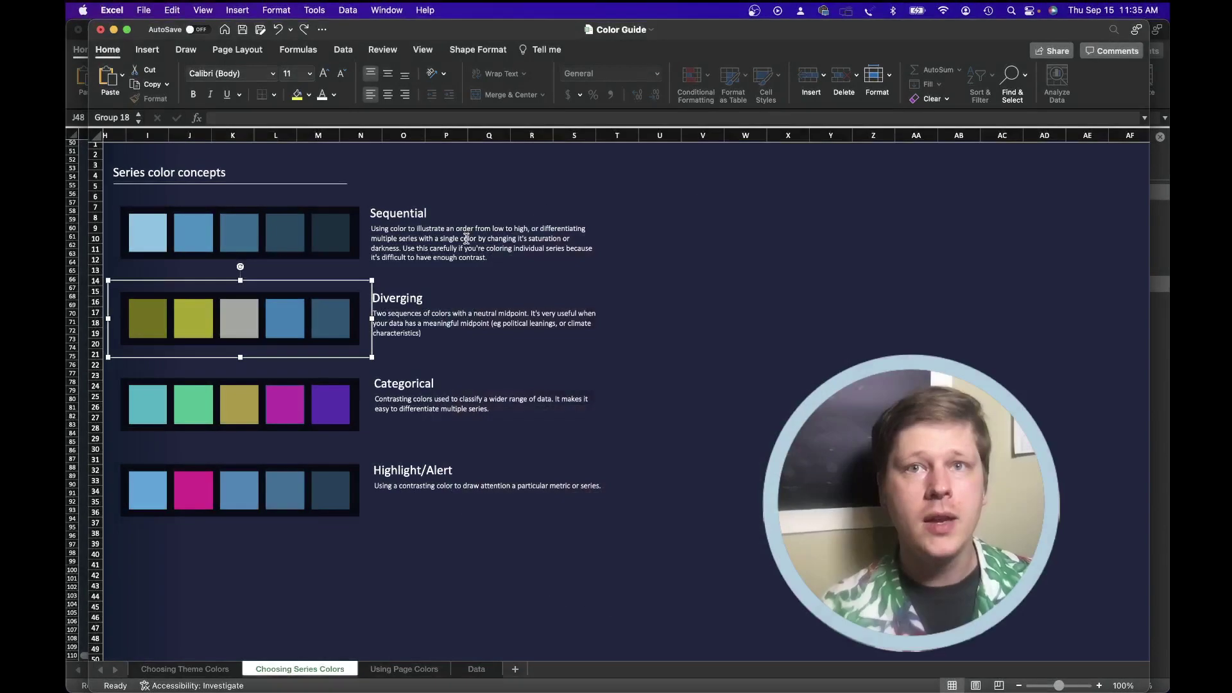
{"action": "scroll", "coordinate": [495, 387], "scroll_direction": "left", "scroll_amount": 10}
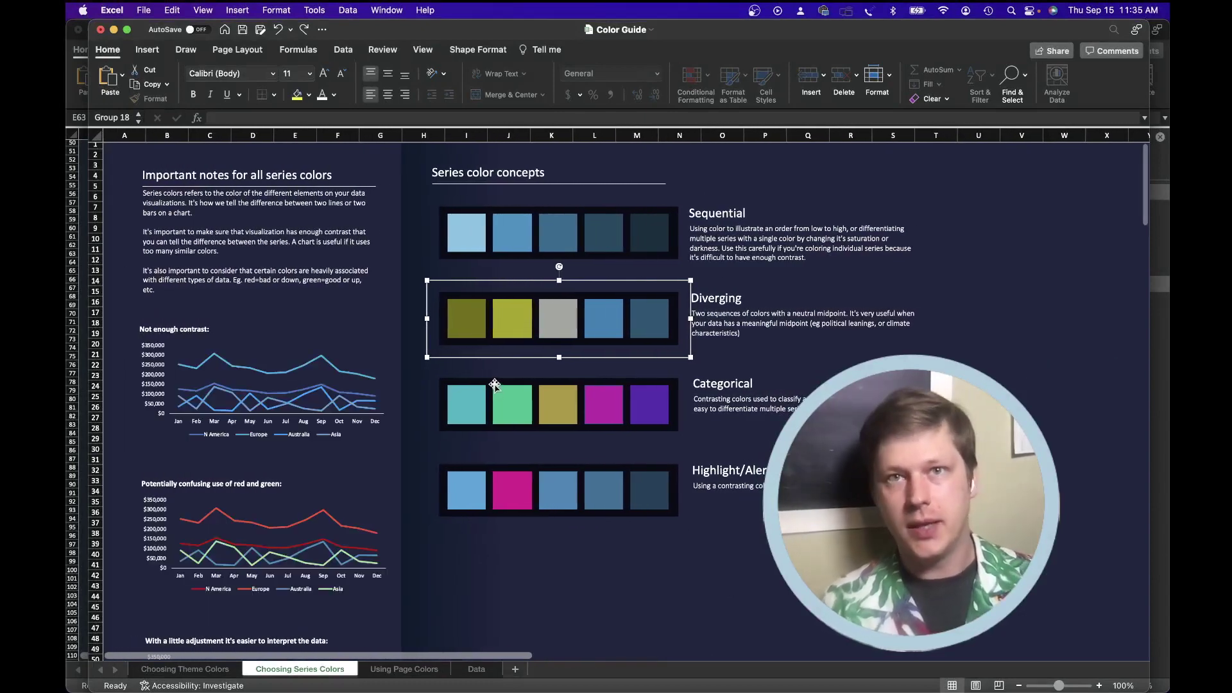
{"action": "scroll", "coordinate": [490, 384], "scroll_direction": "down", "scroll_amount": 2}
{"action": "scroll", "coordinate": [411, 476], "scroll_direction": "up", "scroll_amount": 3}
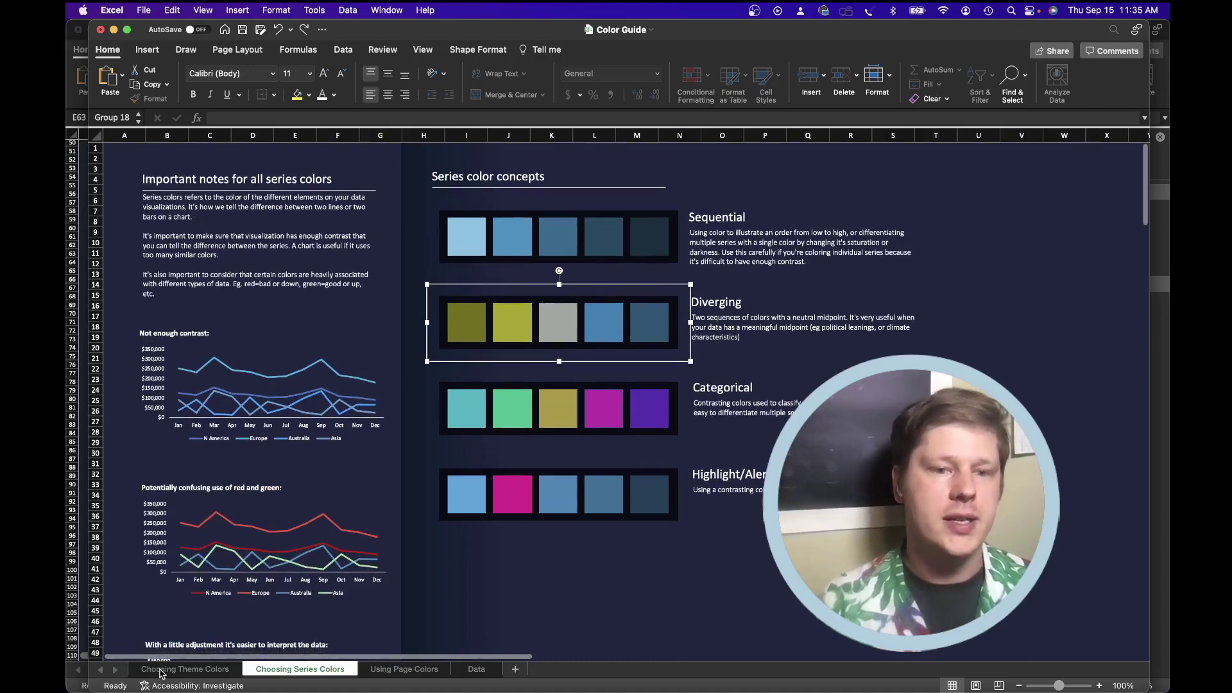
Return to the Choosing Theme Colors sheet, showing Where to start and Light vs Dark Themes
{"action": "left_click", "coordinate": [161, 670]}
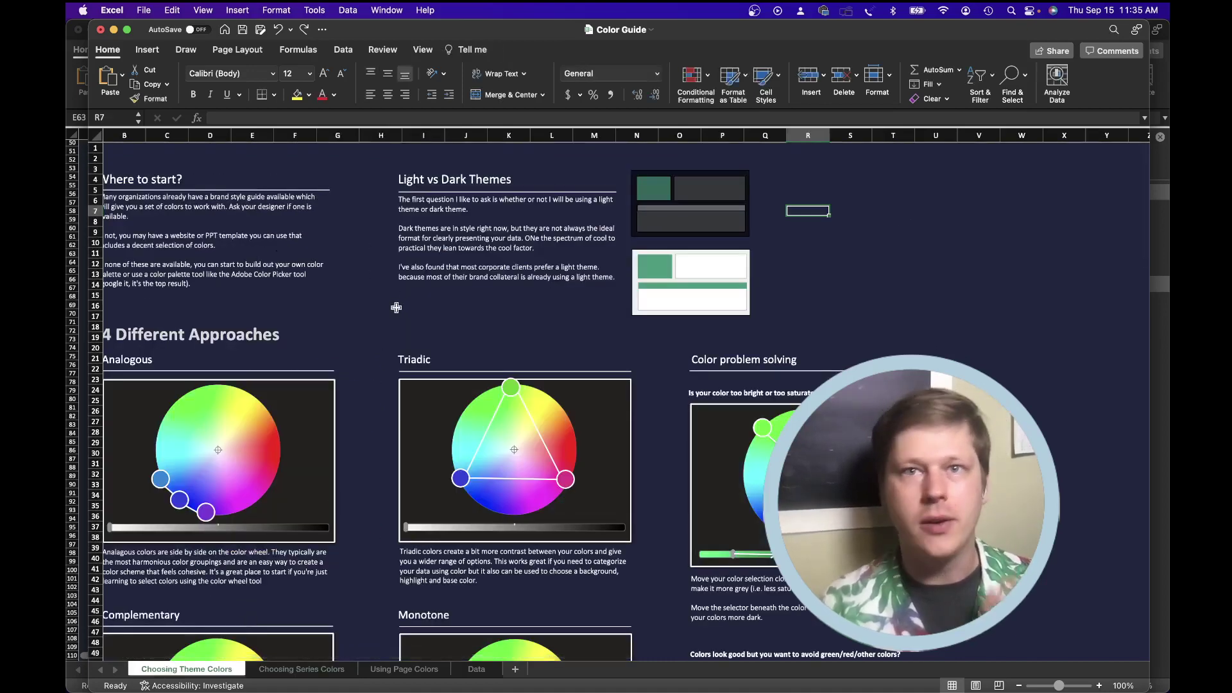
{"action": "scroll", "coordinate": [396, 308], "scroll_direction": "down", "scroll_amount": 2}
{"action": "scroll", "coordinate": [397, 307], "scroll_direction": "left", "scroll_amount": 2}
{"action": "scroll", "coordinate": [398, 307], "scroll_direction": "up", "scroll_amount": 2}
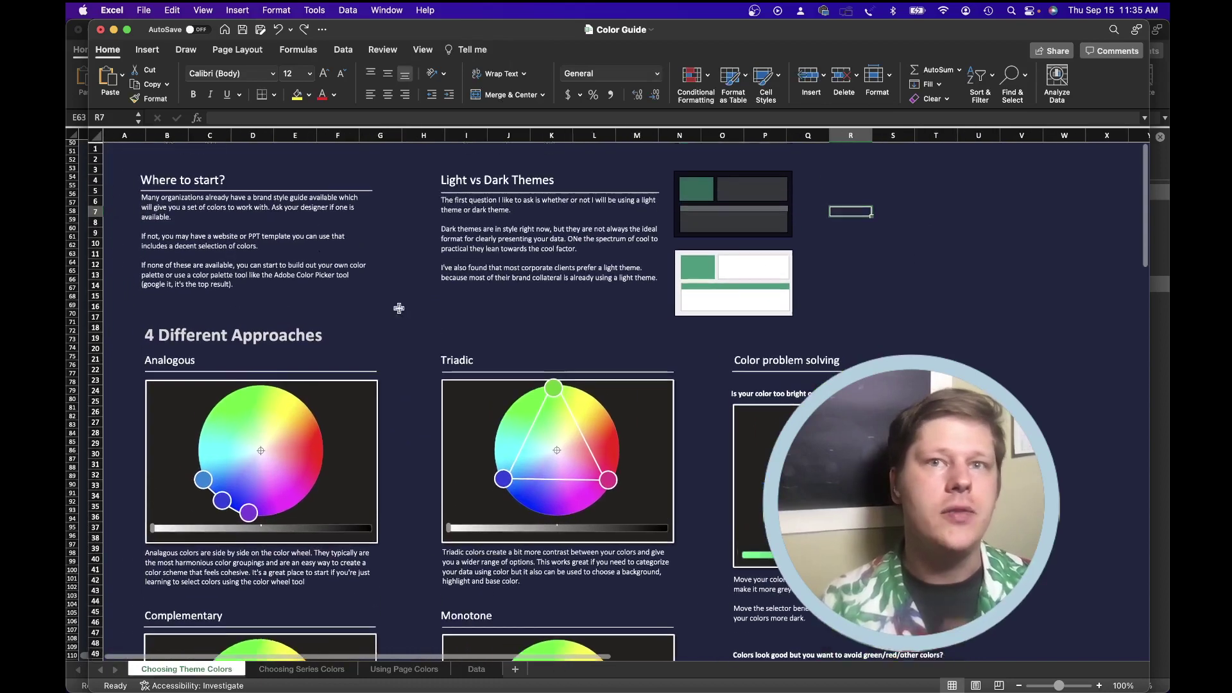